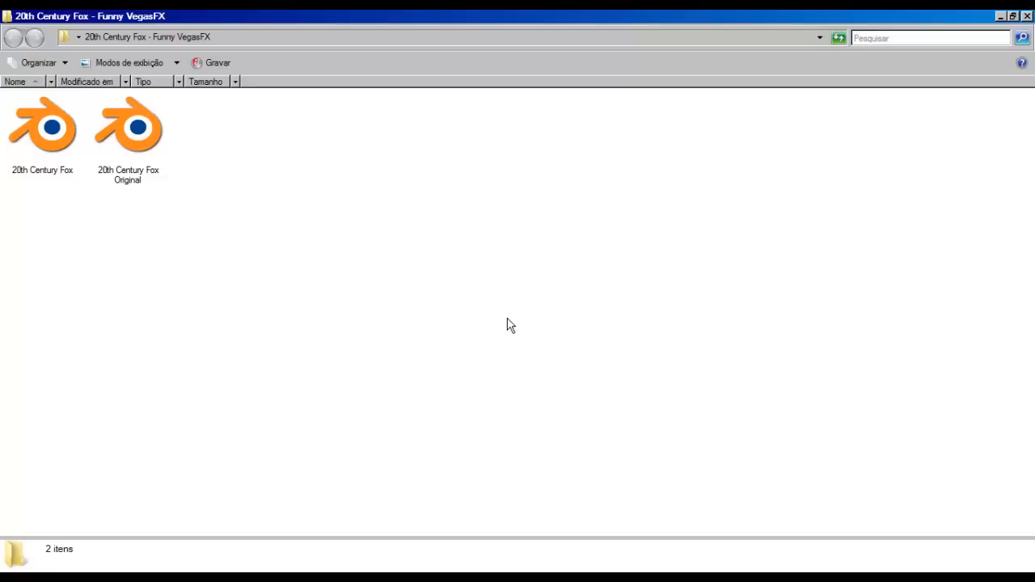
- Compare the file details of the 20th Century Fox and 20th Century Fox Original Blender files
drag(275, 268, 2, 98)
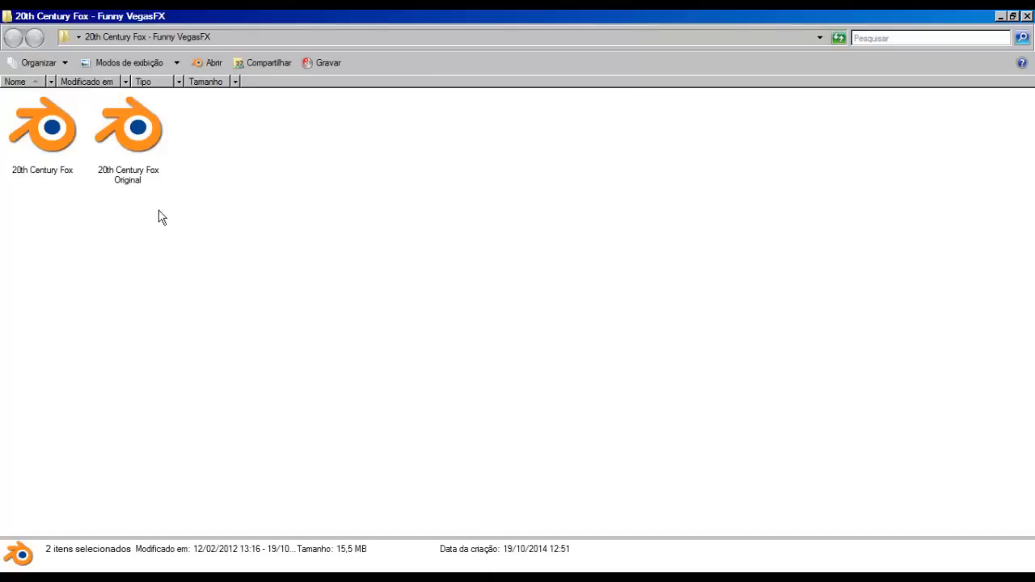
drag(213, 236, 5, 134)
click(37, 154)
click(122, 149)
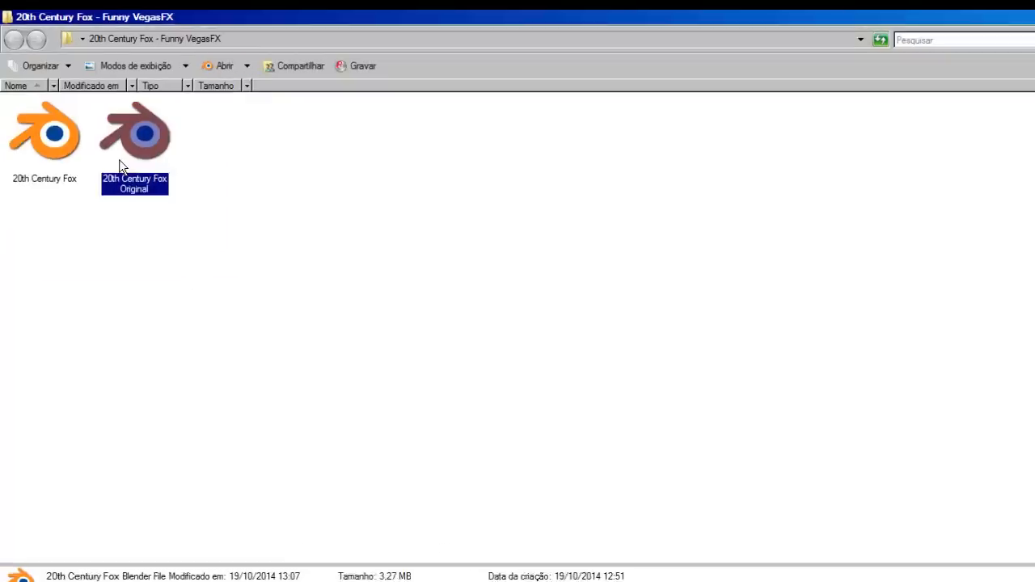
click(51, 154)
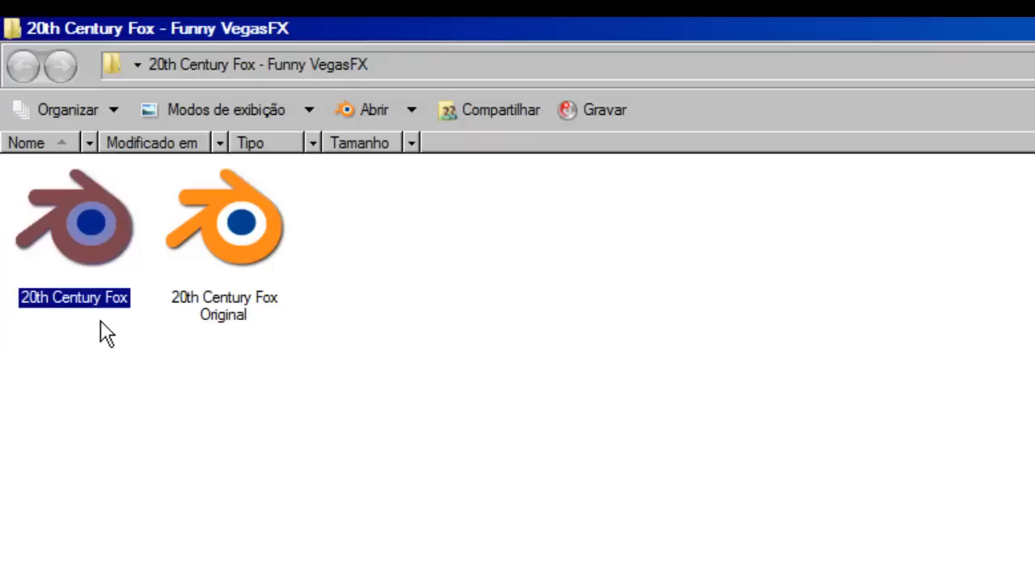
click(116, 366)
click(225, 285)
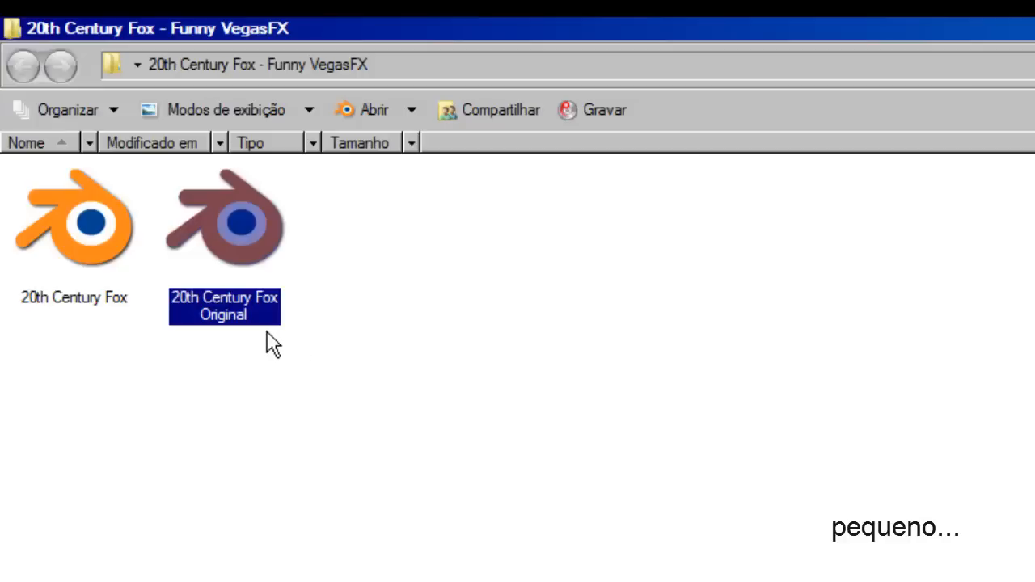
click(277, 421)
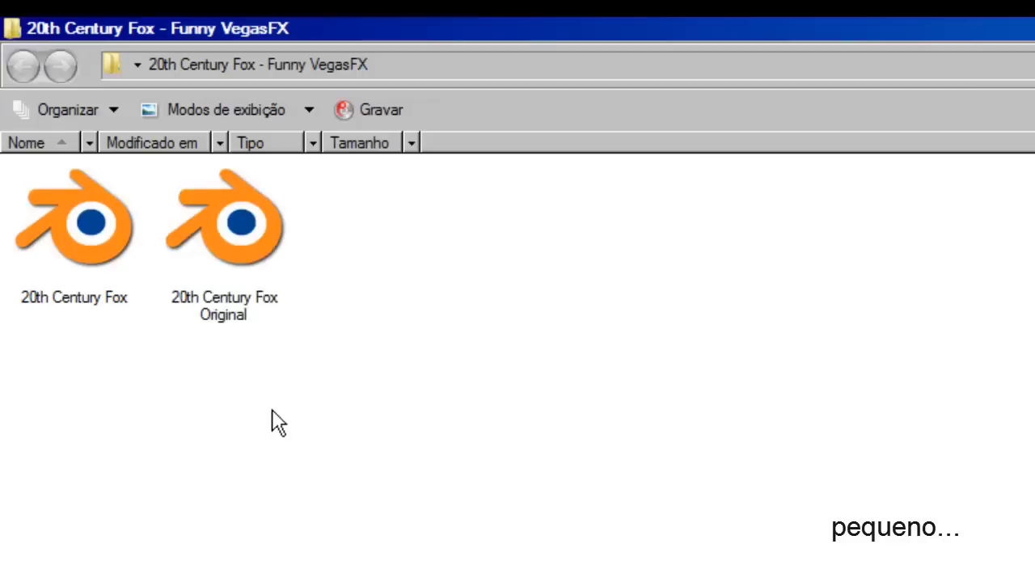
click(251, 305)
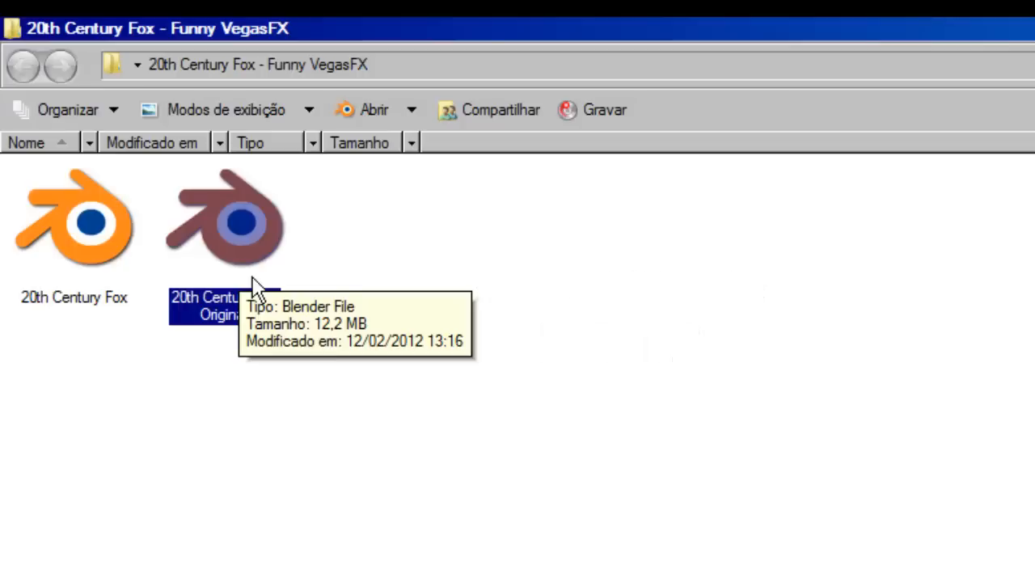
click(363, 305)
click(64, 263)
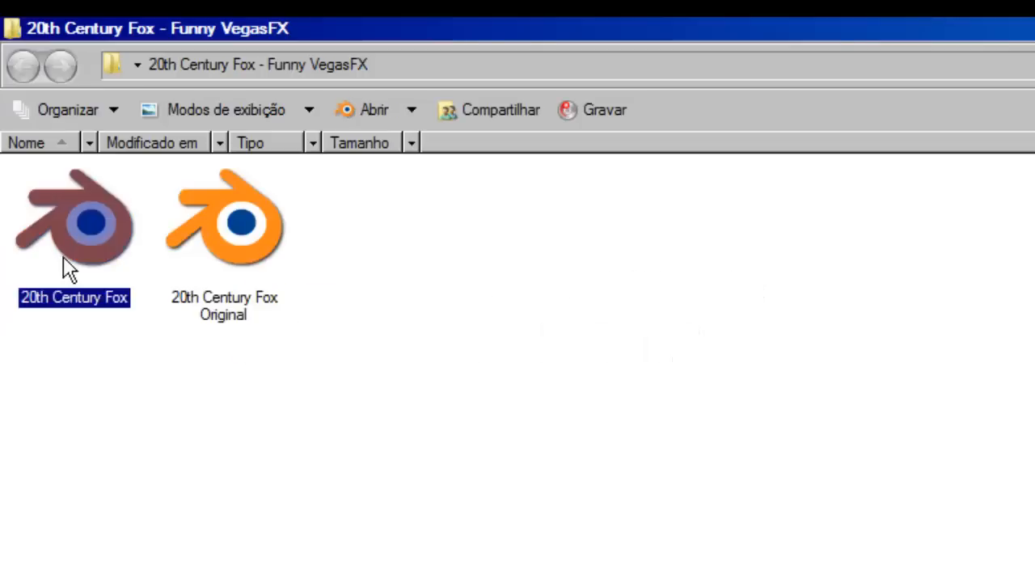
mouse_move(77, 253)
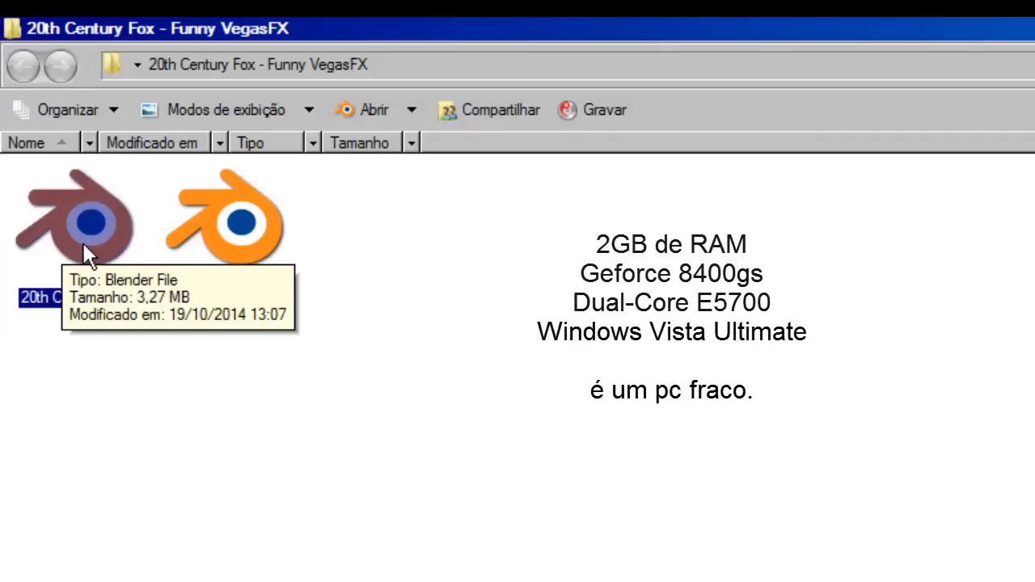
click(577, 578)
click(77, 300)
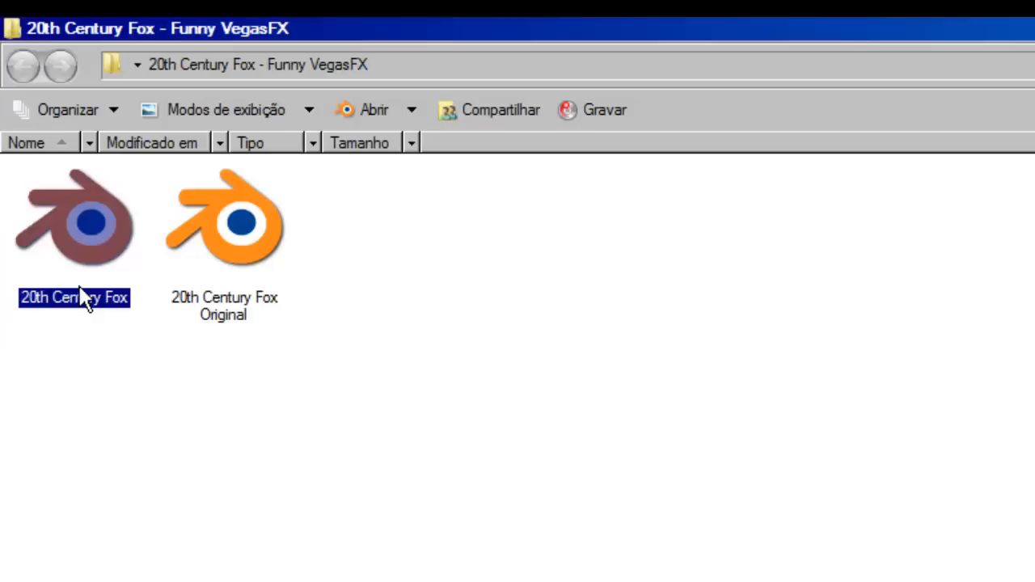
click(583, 424)
click(140, 276)
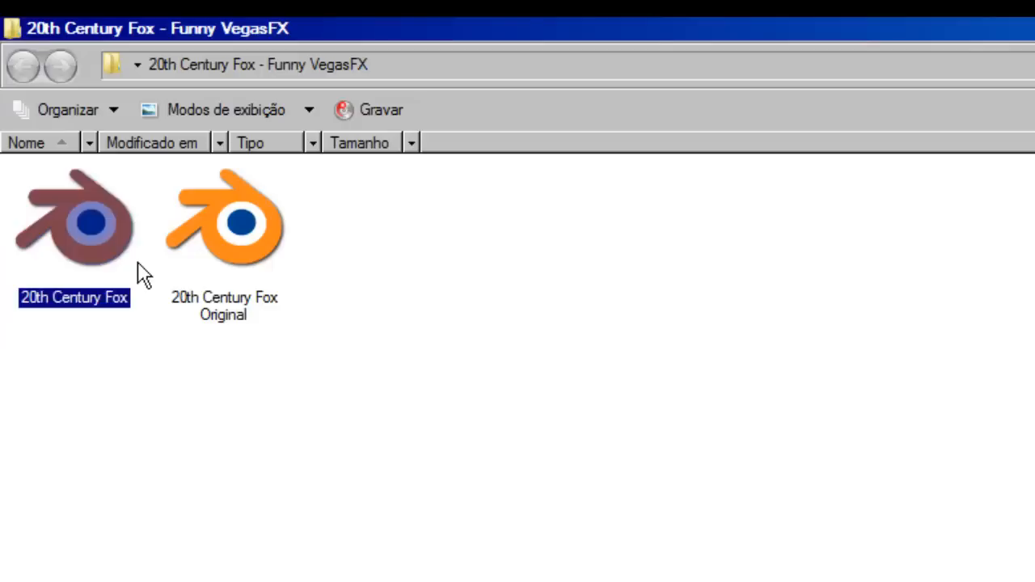
click(280, 256)
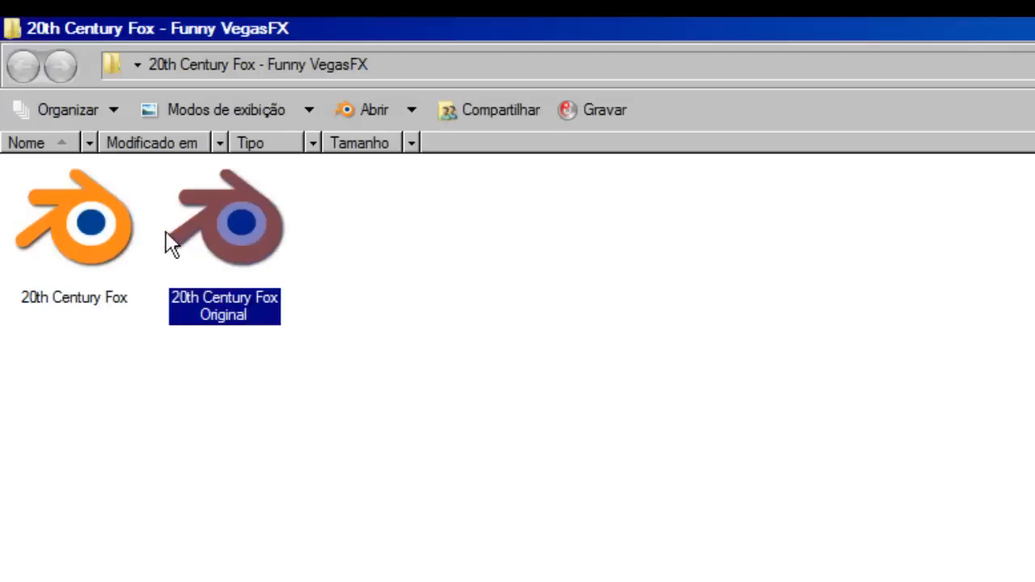
- Open the 20th Century Fox project file in Blender
click(133, 237)
click(214, 240)
click(134, 237)
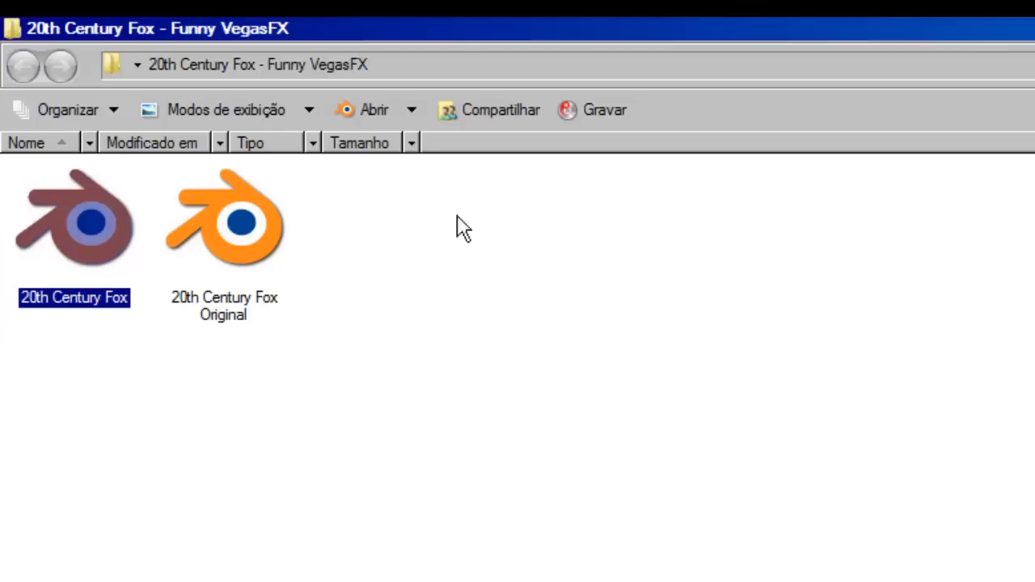
click(365, 110)
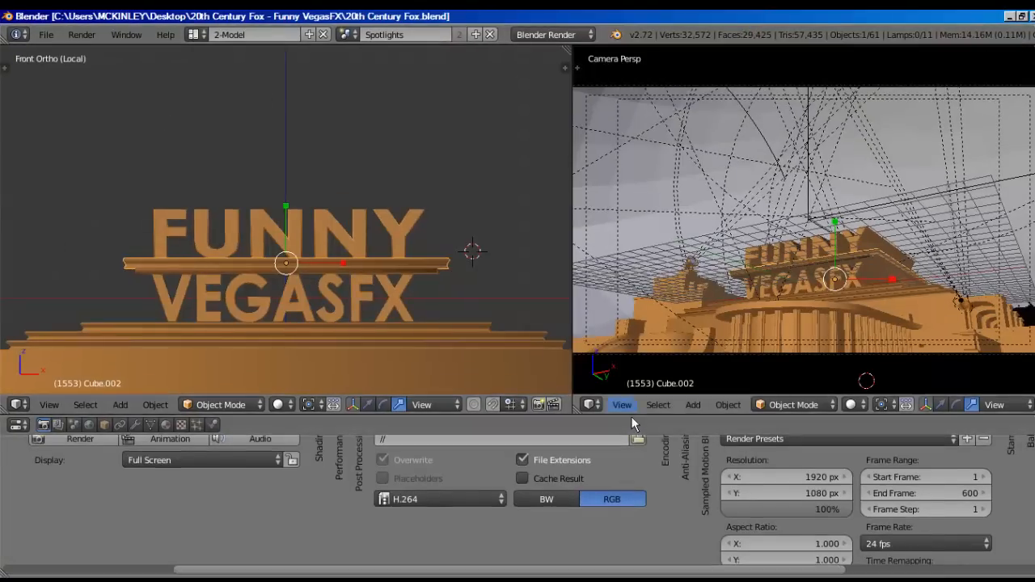
- Enlarge the properties area below the viewports and show the scene's render settings
drag(630, 423, 626, 388)
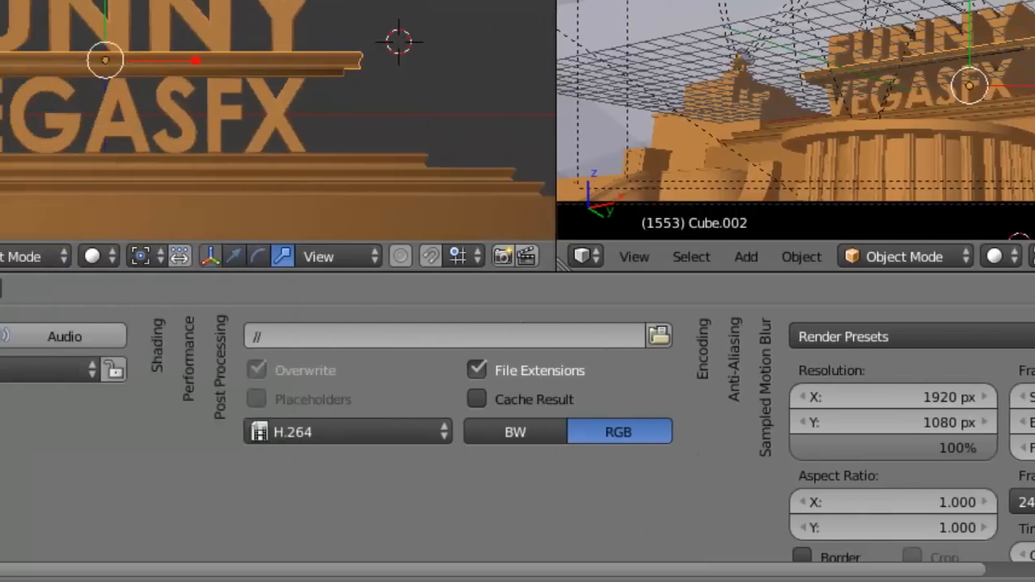
click(52, 288)
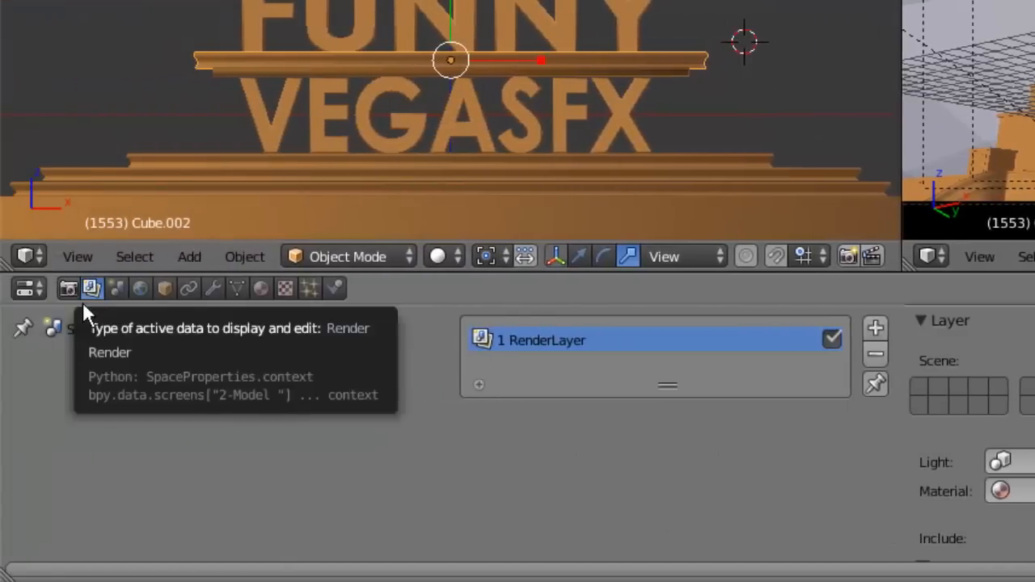
click(83, 301)
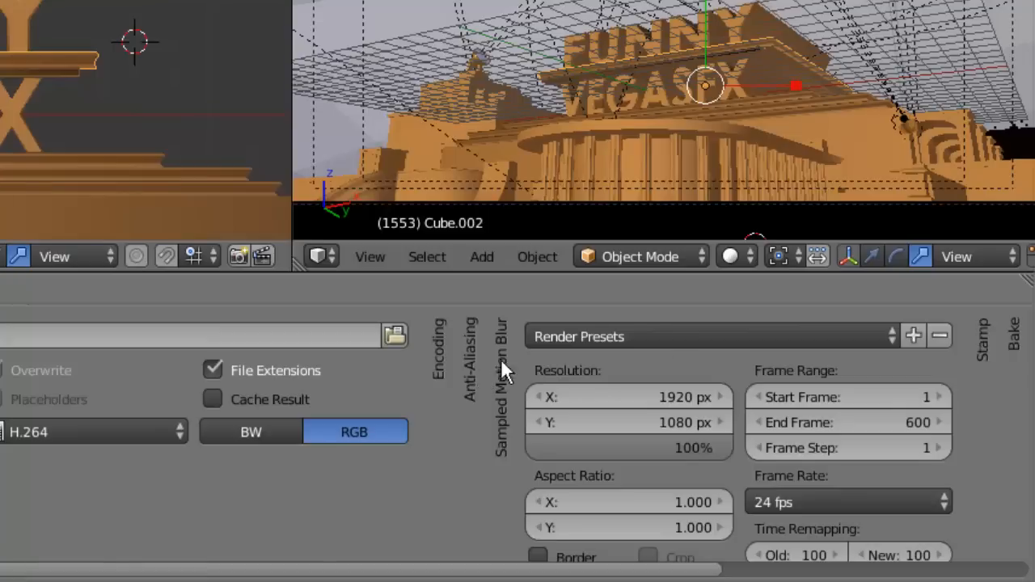
- Look through the collapsible sections of the render settings, including Anti-Aliasing, and leave them collapsed
scroll(476, 356, up, 1)
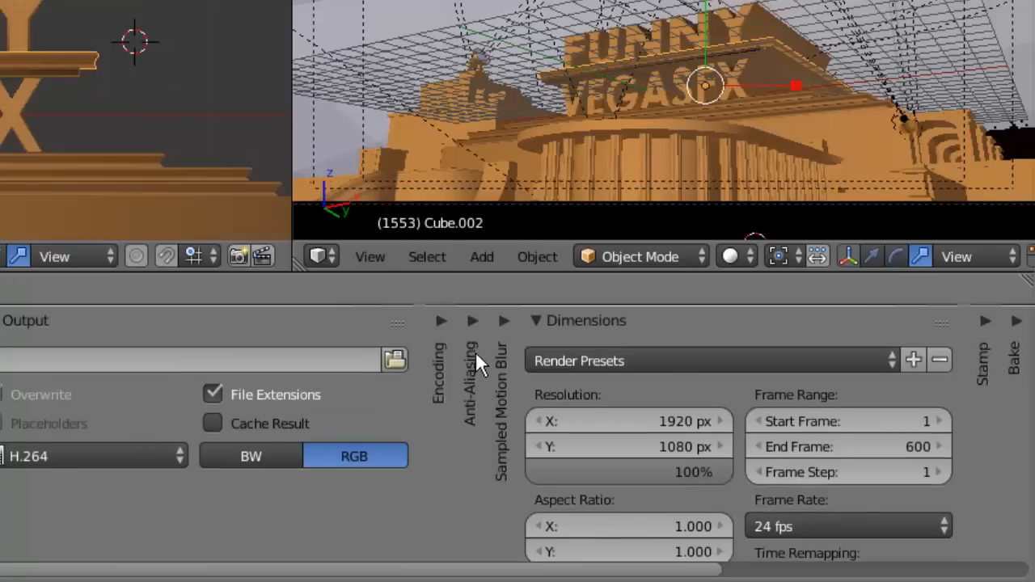
click(452, 331)
click(452, 331)
scroll(27, 335, right, 5)
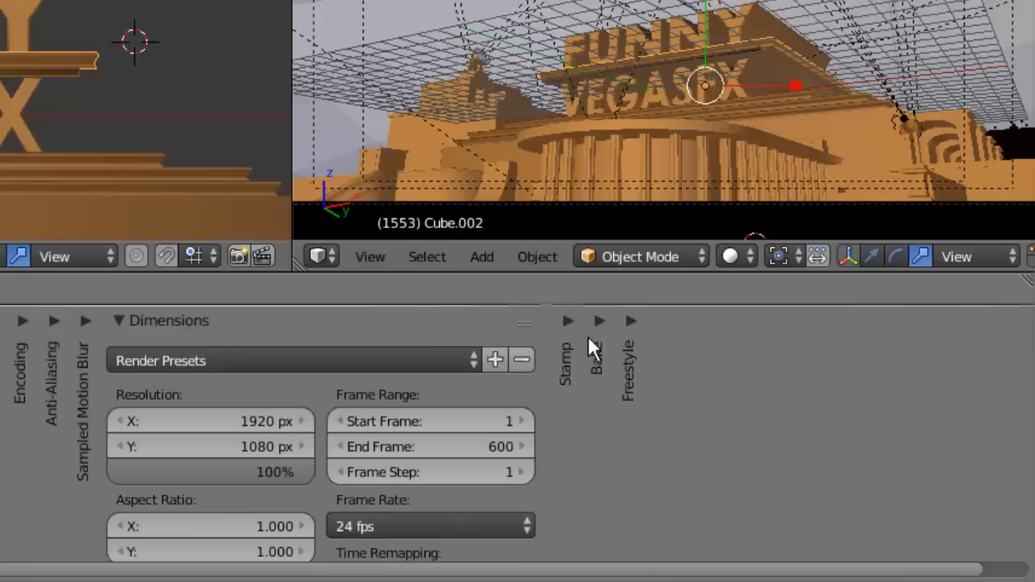
click(582, 336)
click(586, 336)
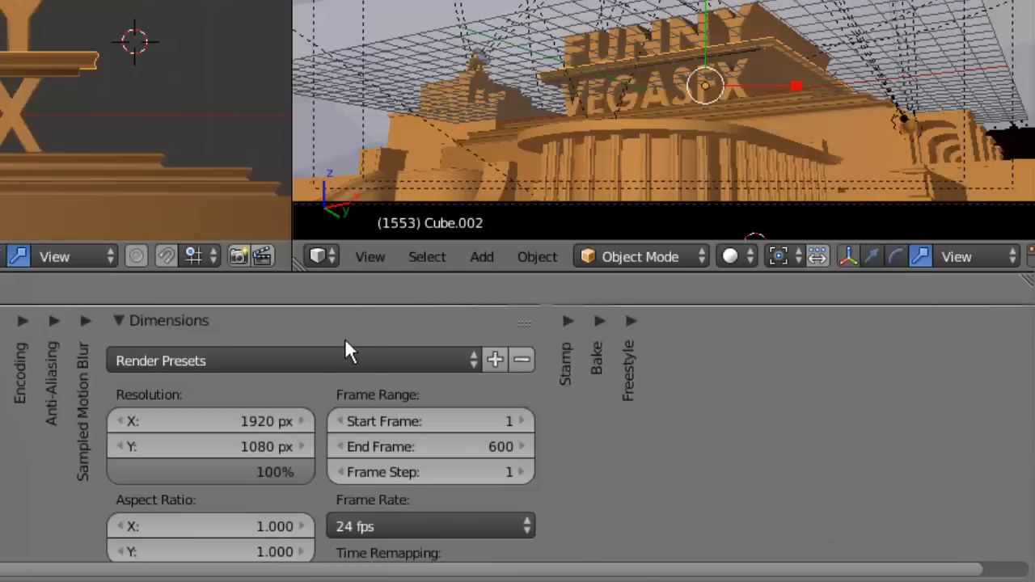
click(135, 324)
click(70, 328)
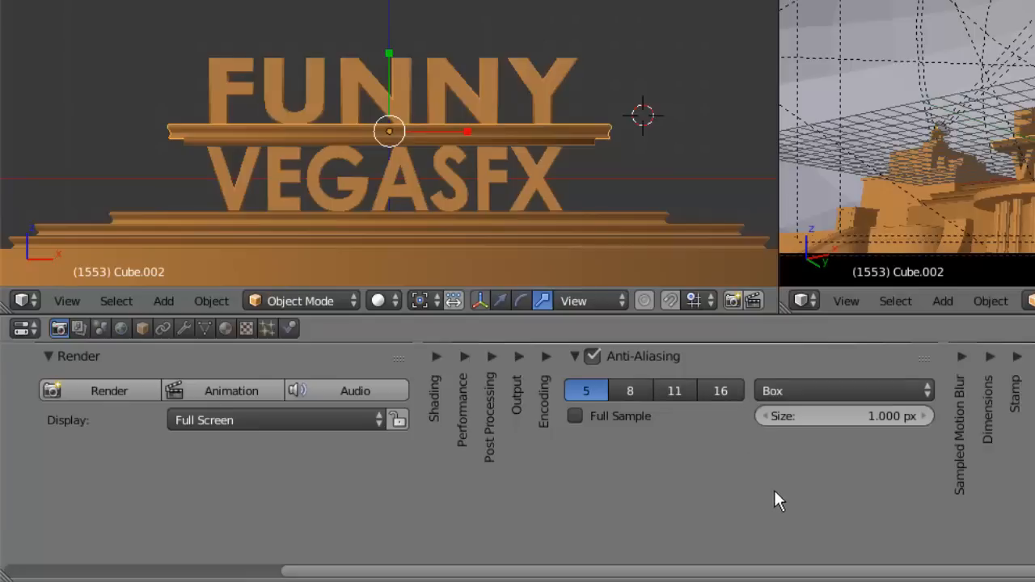
click(603, 364)
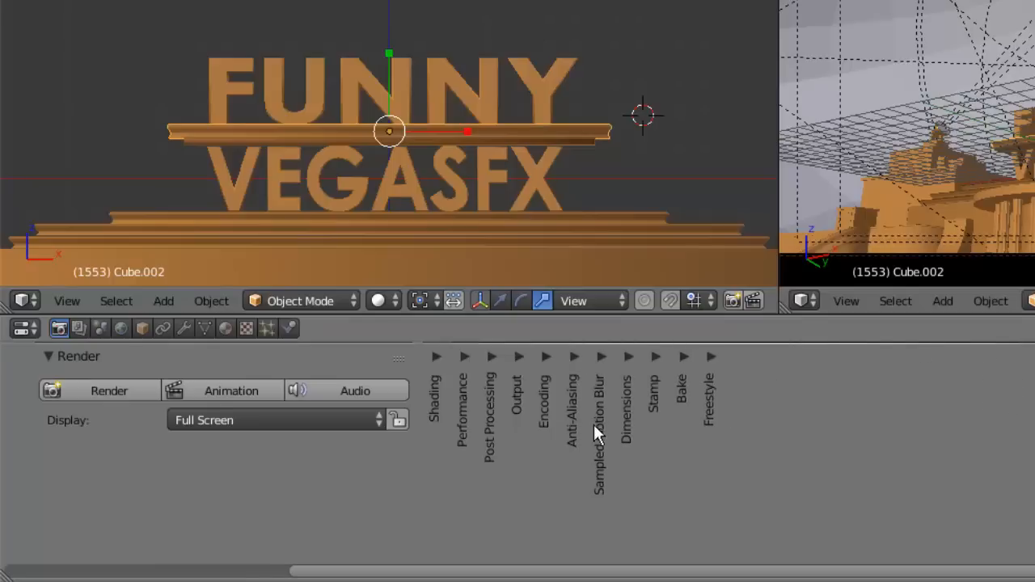
- Expand the Dimensions section of the render settings and review its resolution and frame options
click(636, 378)
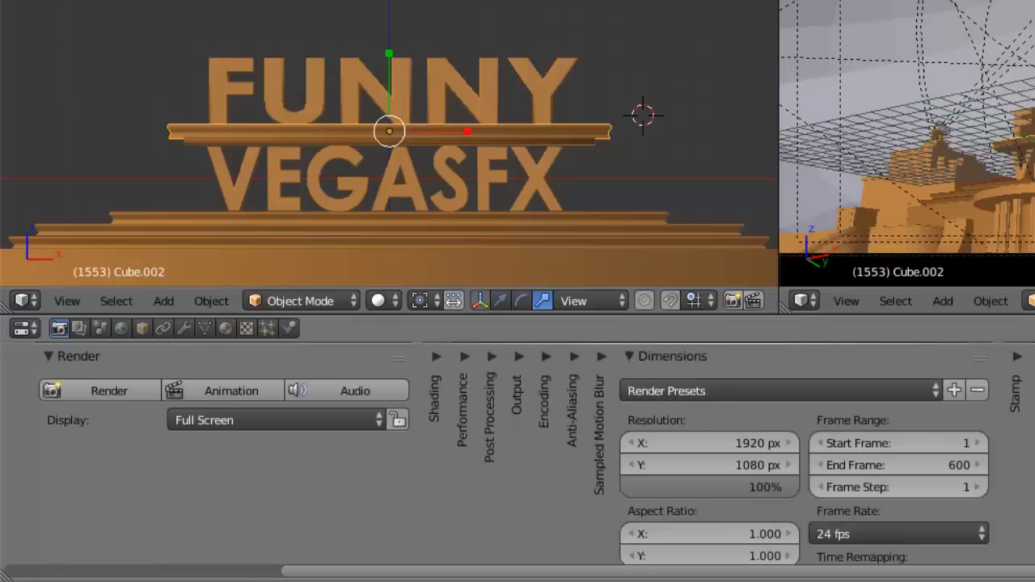
scroll(728, 453, down, 2)
scroll(728, 453, up, 2)
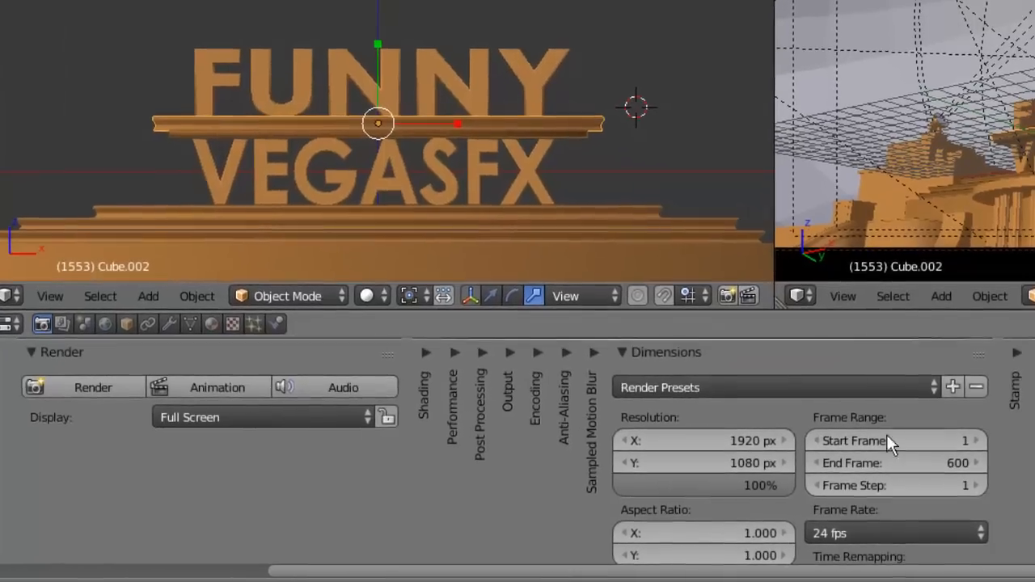
click(906, 392)
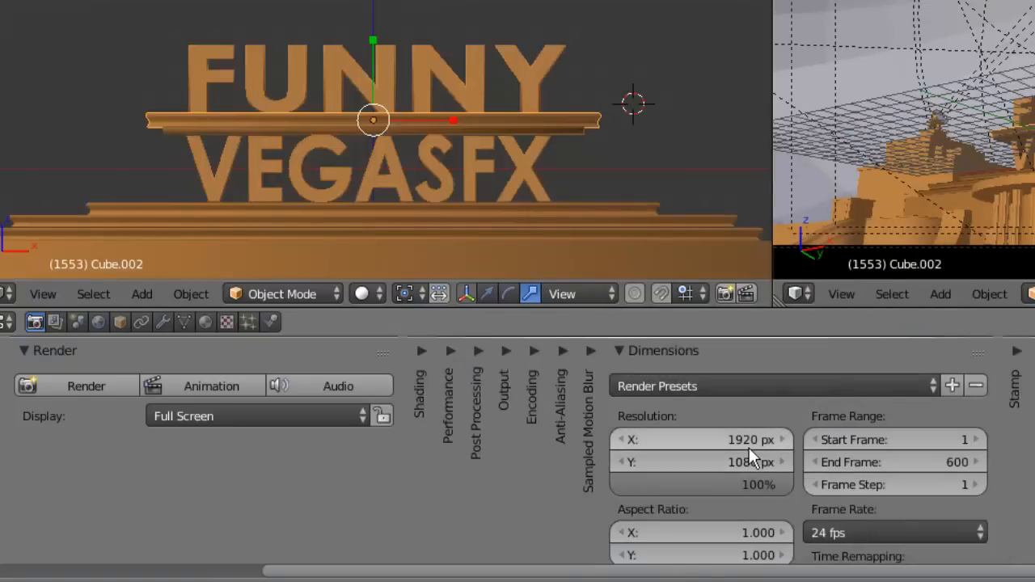
- Try horizontal render resolutions between 1986 and 2051 px
drag(735, 447, 731, 448)
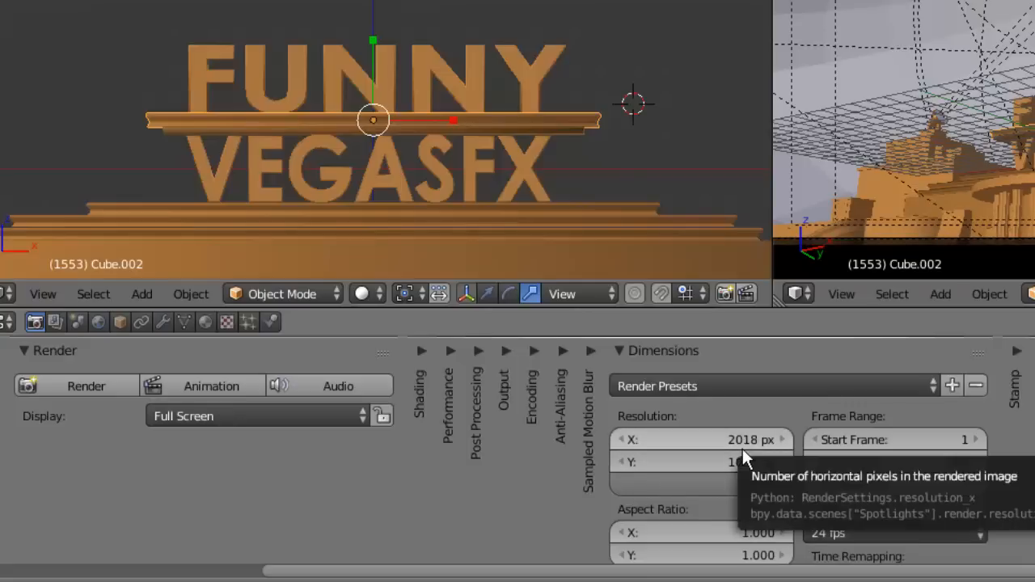
click(790, 451)
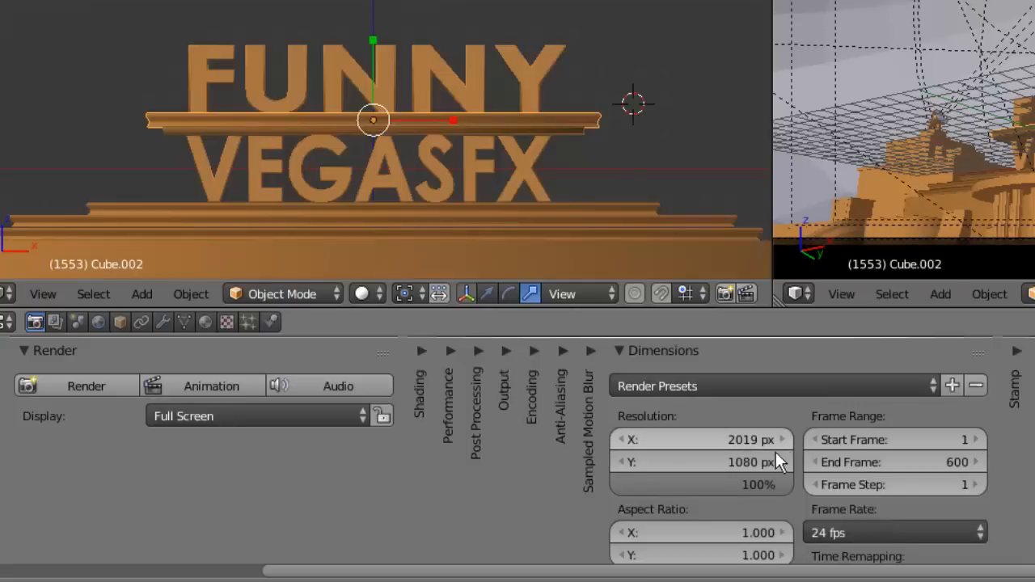
drag(776, 450, 735, 451)
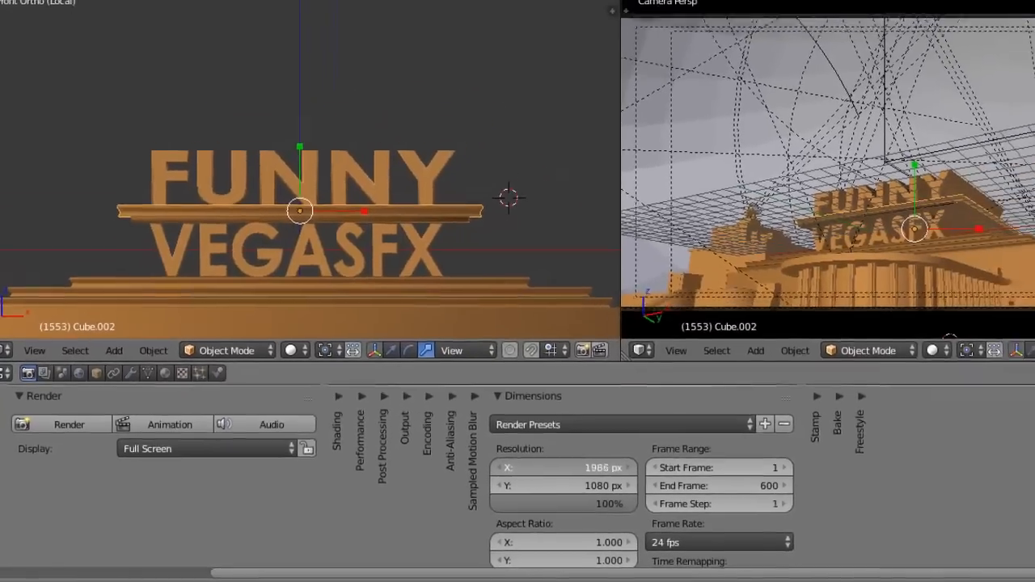
mouse_move(600, 468)
mouse_down()
mouse_move(728, 468)
mouse_move(614, 469)
mouse_up()
- Set the render resolution to 720 px horizontally and 480 px vertically
click(579, 477)
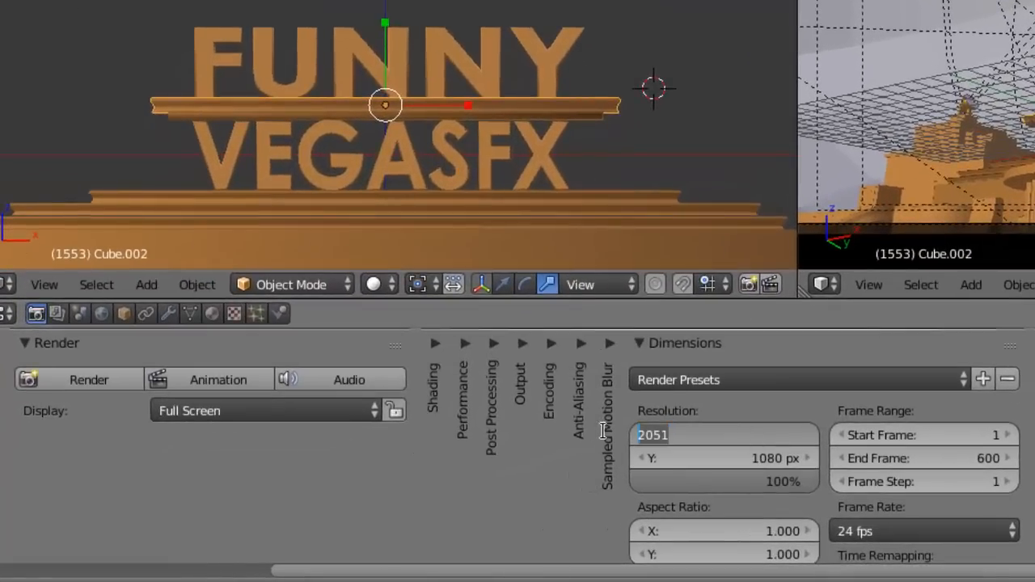
text(720)
key(Tab)
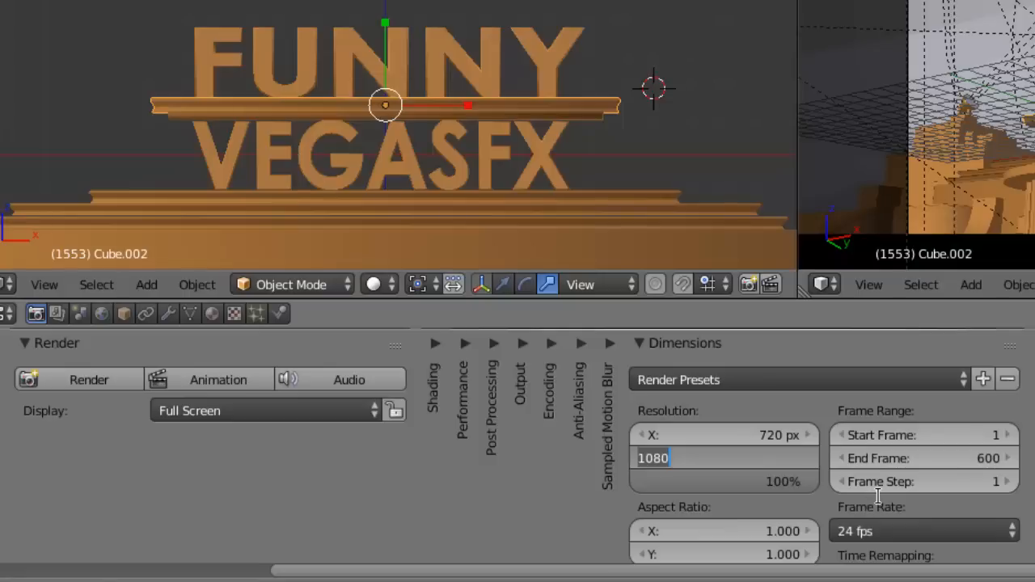
text(480)
key(Tab)
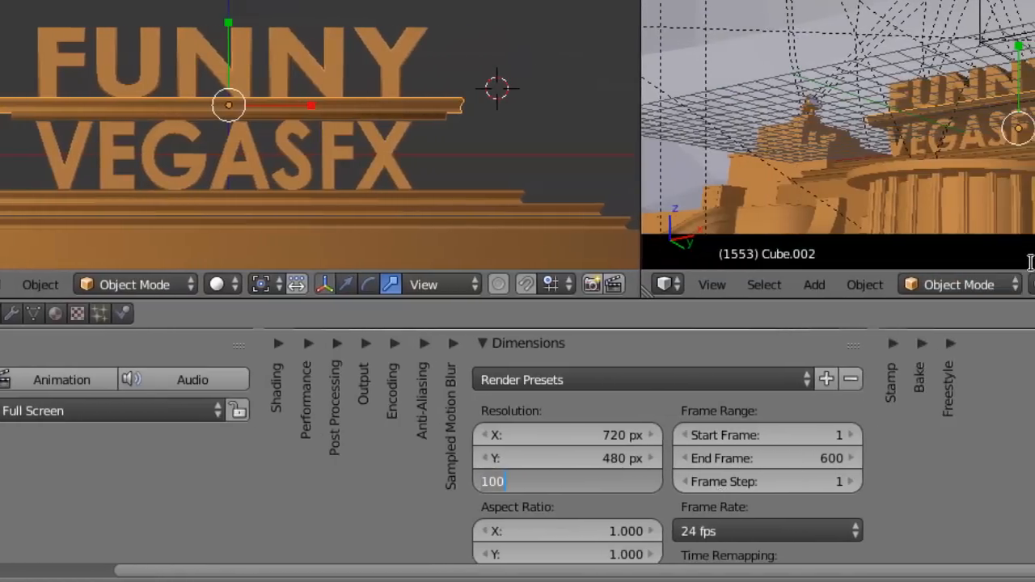
key(Tab)
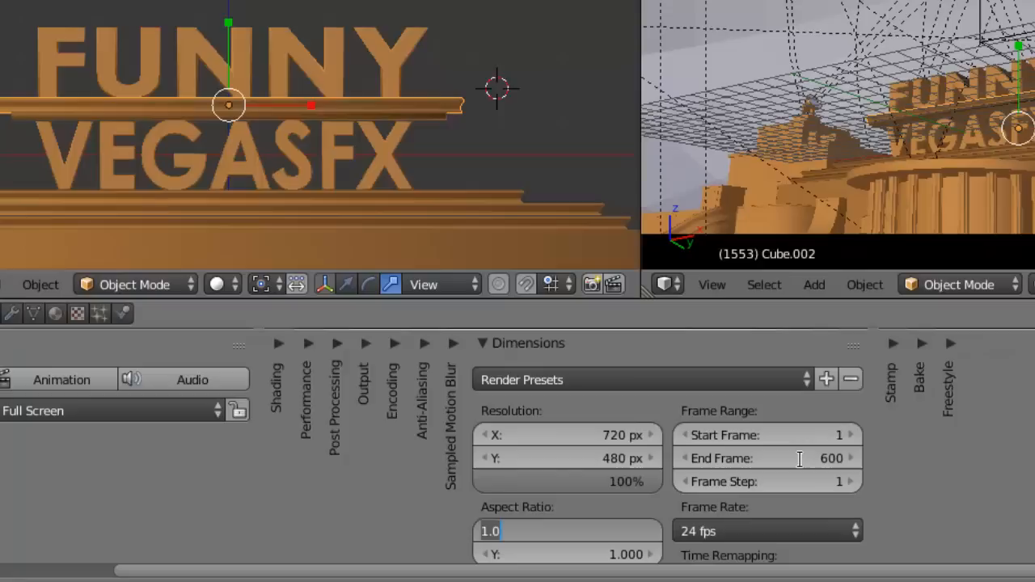
click(992, 500)
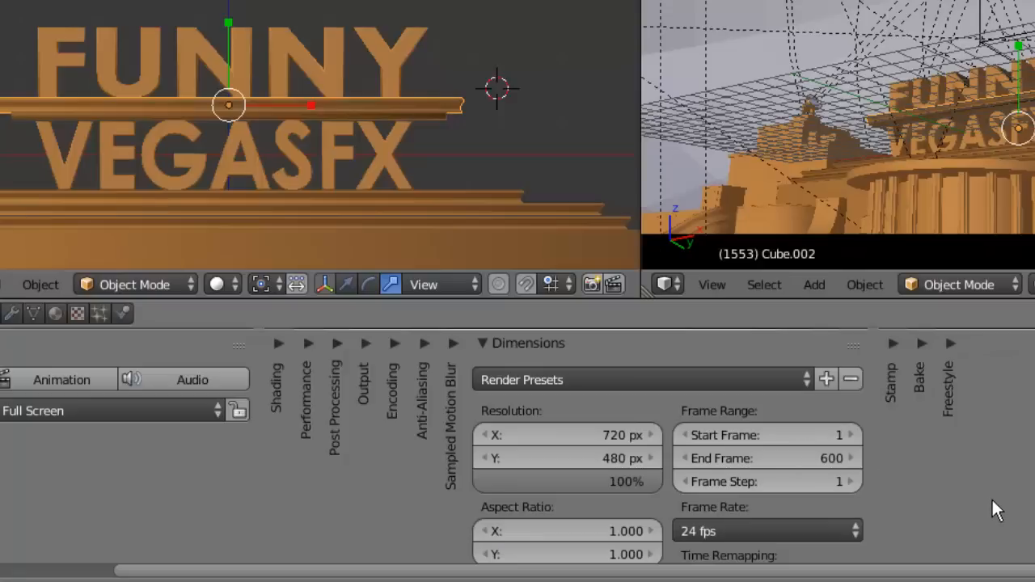
- Check the frame rate setting and collapse the Dimensions section
scroll(992, 498, down, 2)
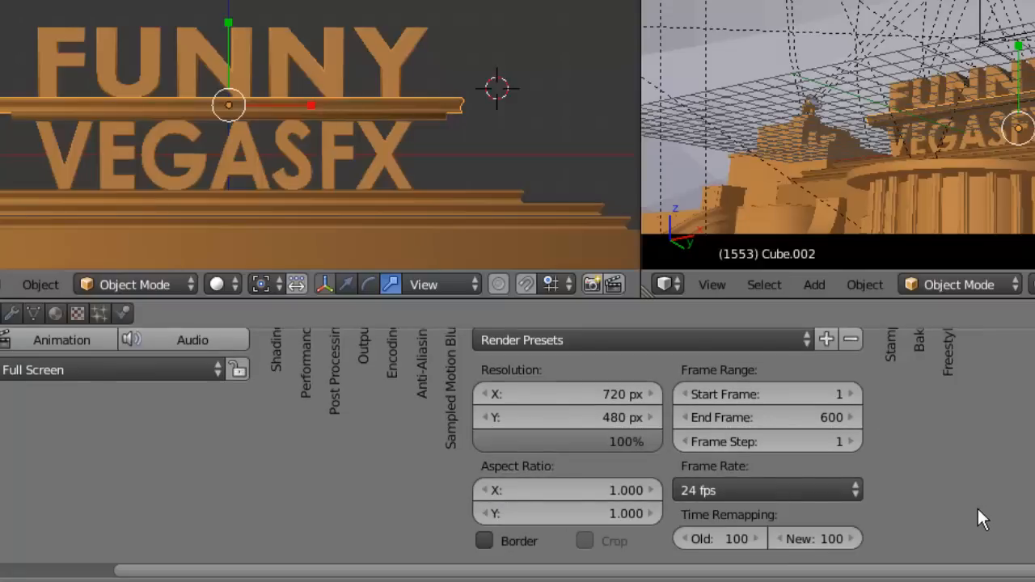
click(846, 499)
scroll(927, 502, up, 2)
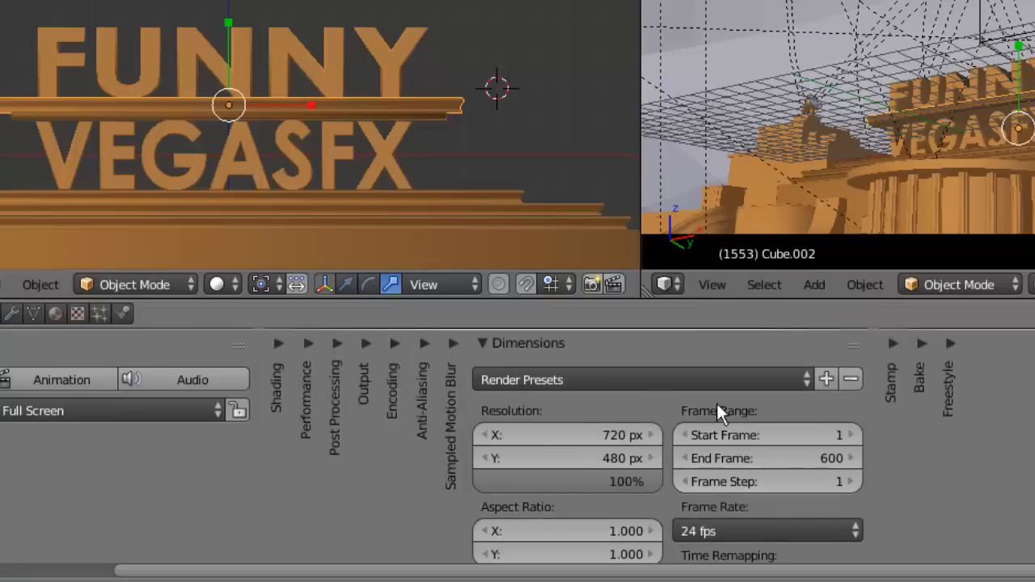
click(490, 354)
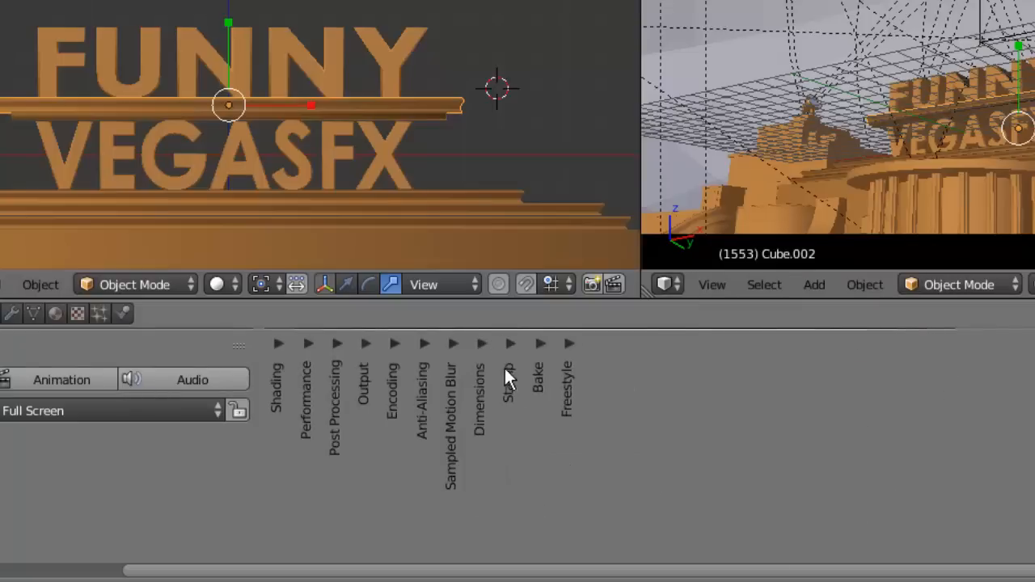
- Expand the Output section of the render settings and review the available image and movie file formats
click(372, 363)
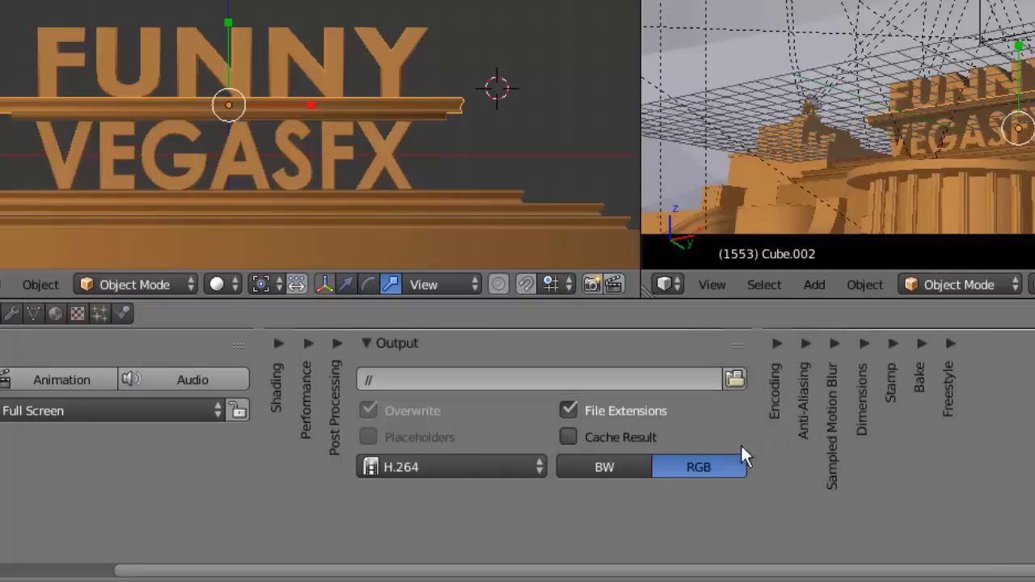
click(504, 477)
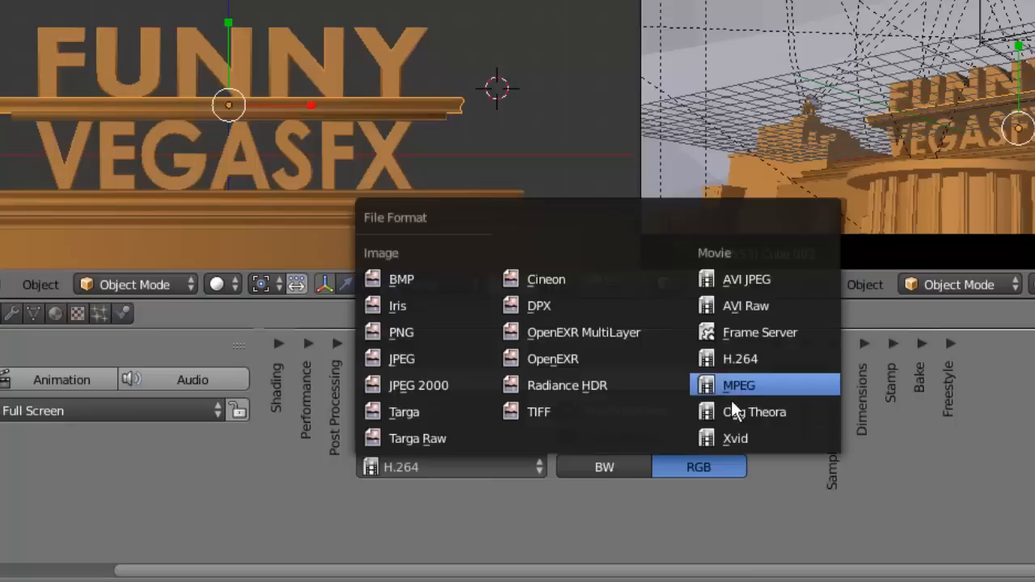
click(433, 477)
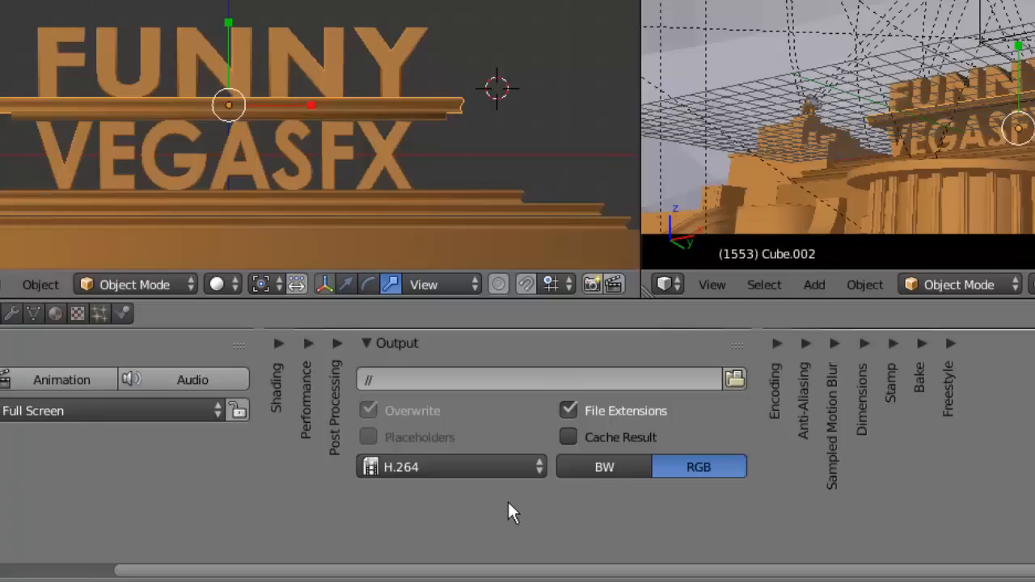
- Browse the C: drive and the Documents folder as possible render output locations, then return without accepting a path
click(744, 384)
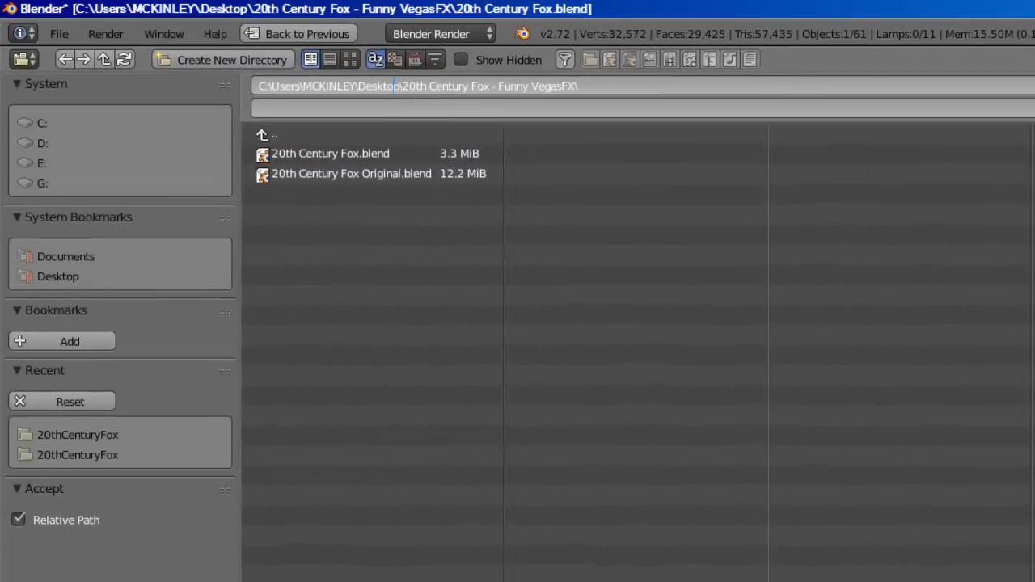
key(Escape)
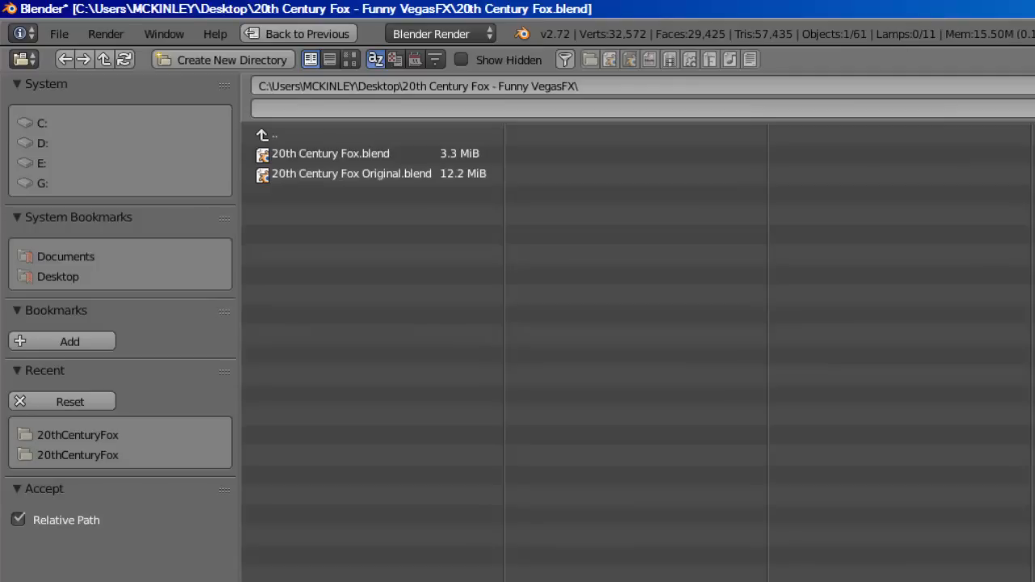
click(1006, 87)
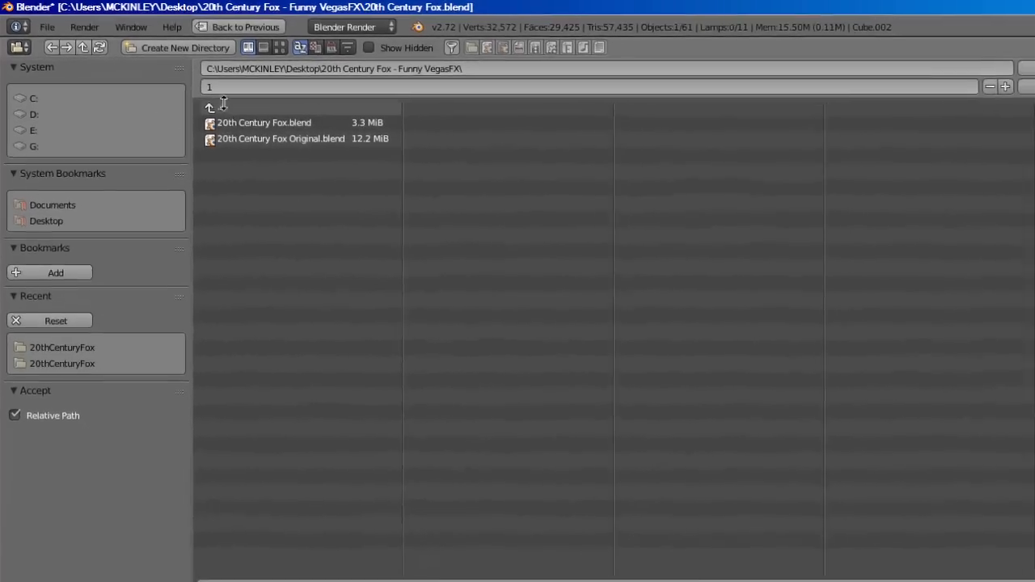
click(33, 100)
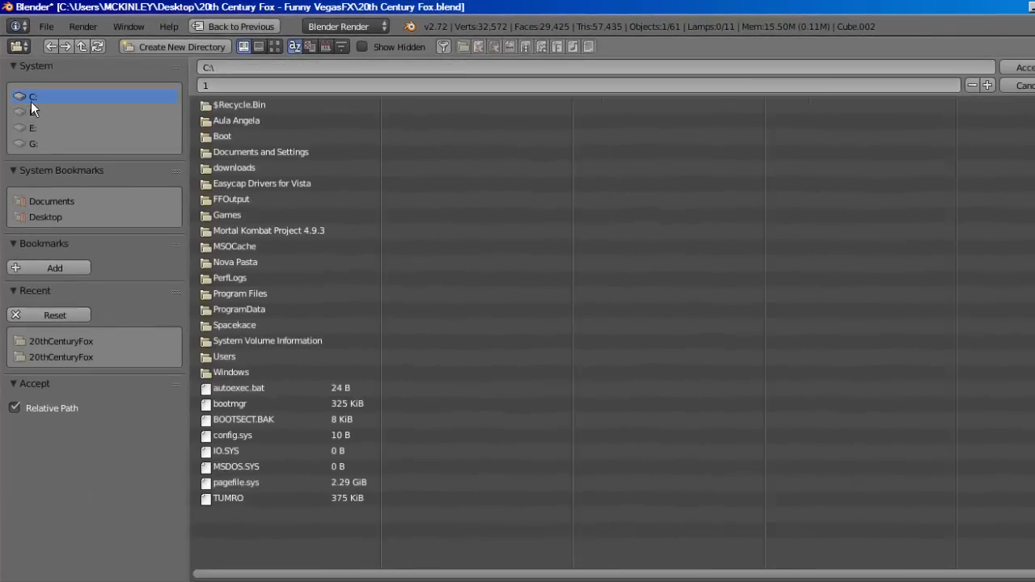
click(45, 208)
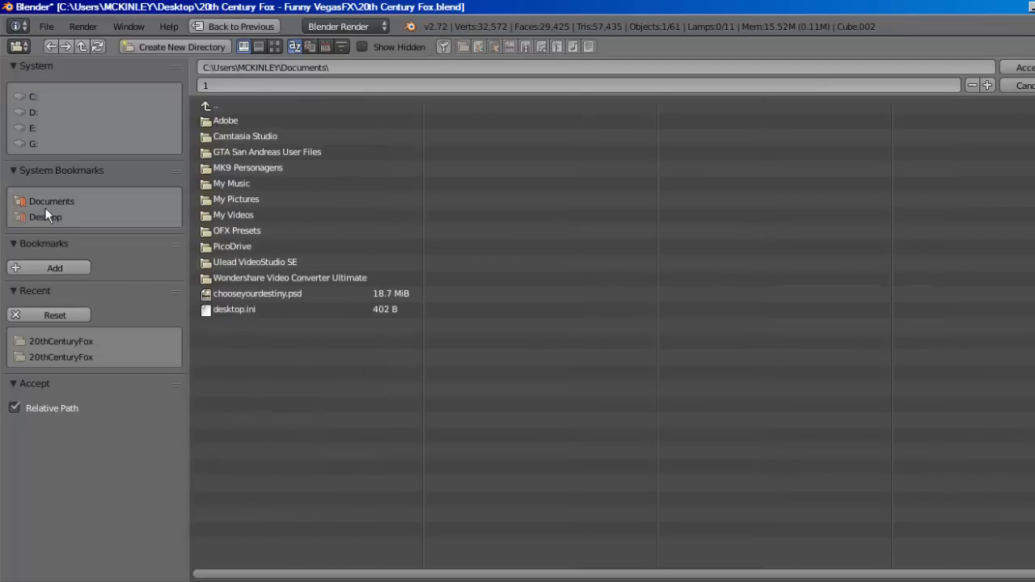
click(63, 269)
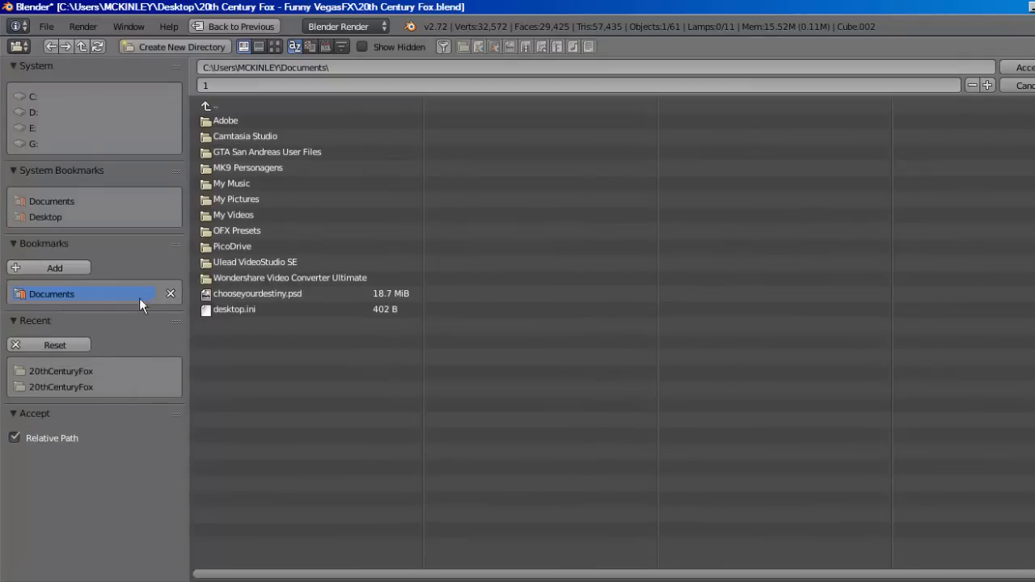
click(178, 295)
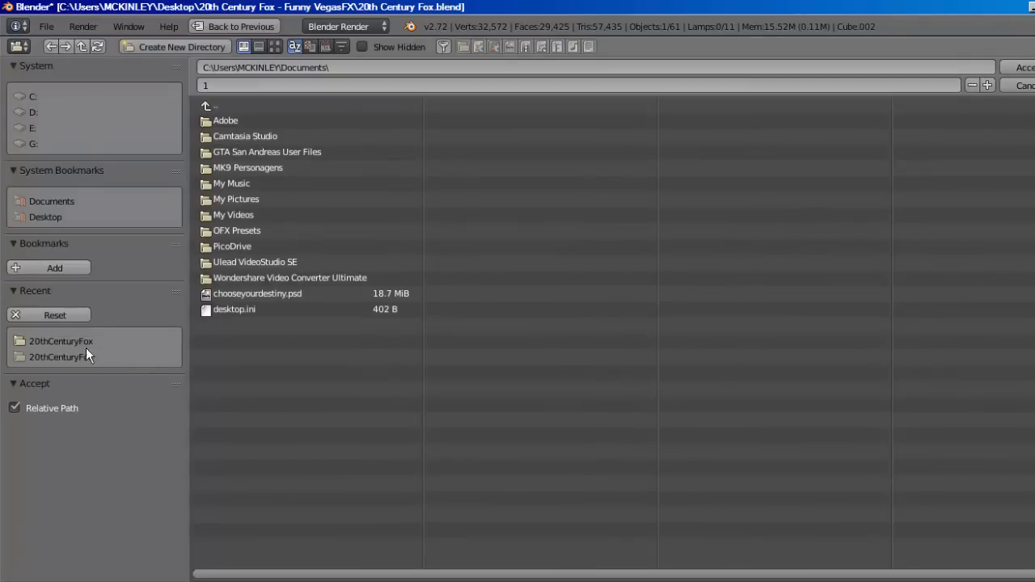
click(225, 28)
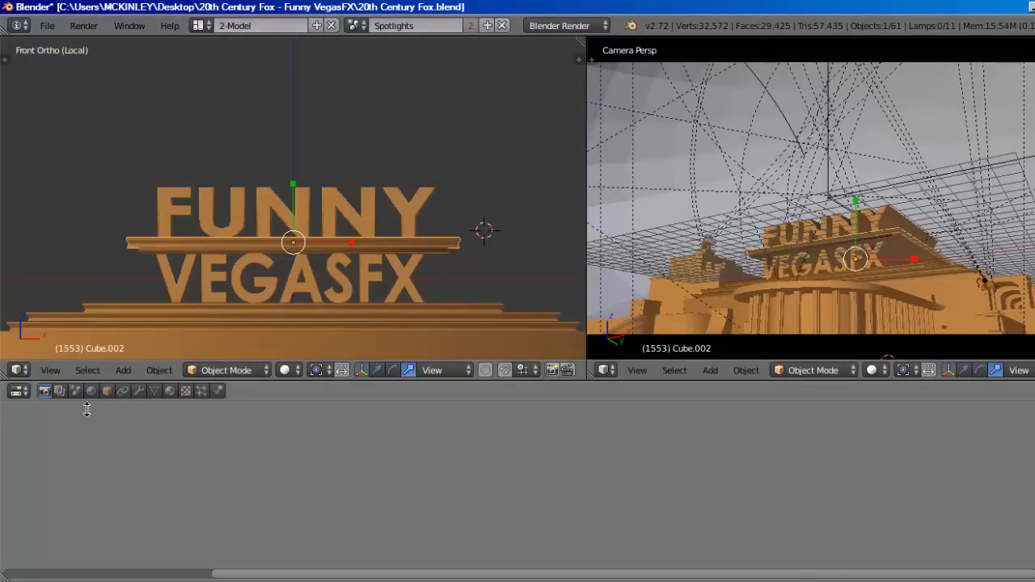
- Return to the render settings and choose H.264 as the output movie format
click(63, 397)
click(49, 396)
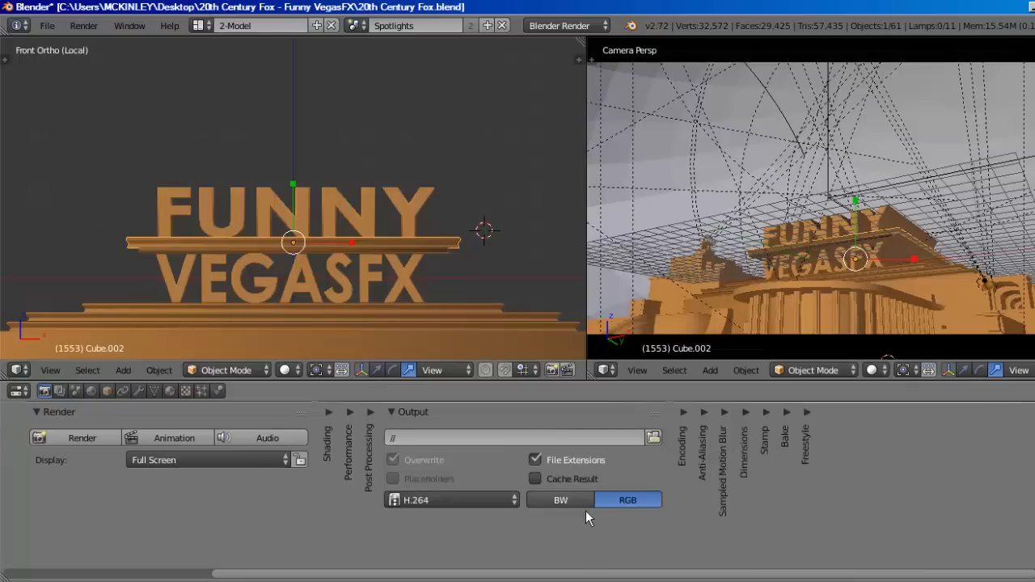
click(478, 506)
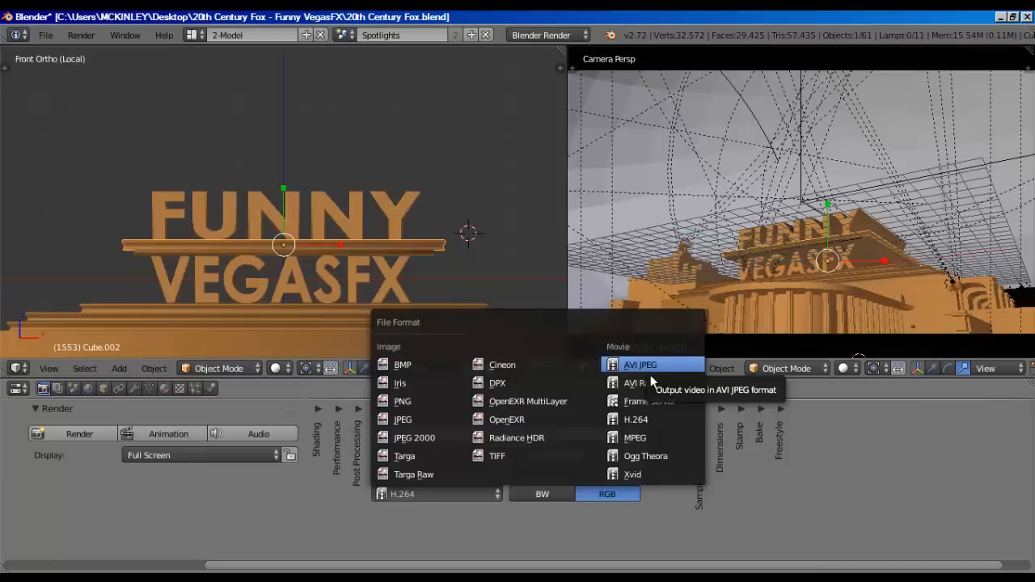
click(642, 427)
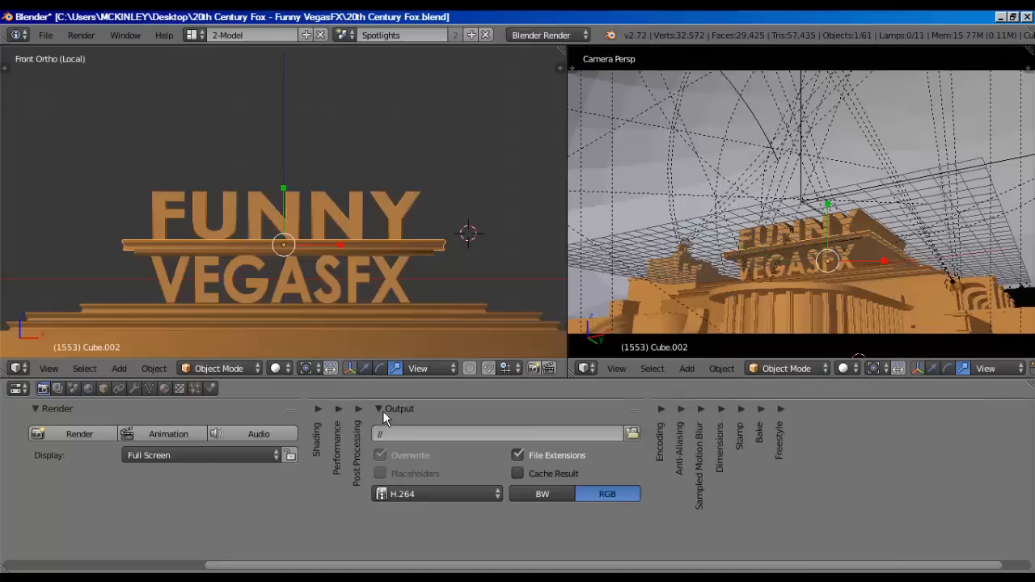
- Replace the upper sign text FUNNY with a person's first name in capital letters
right_click(339, 214)
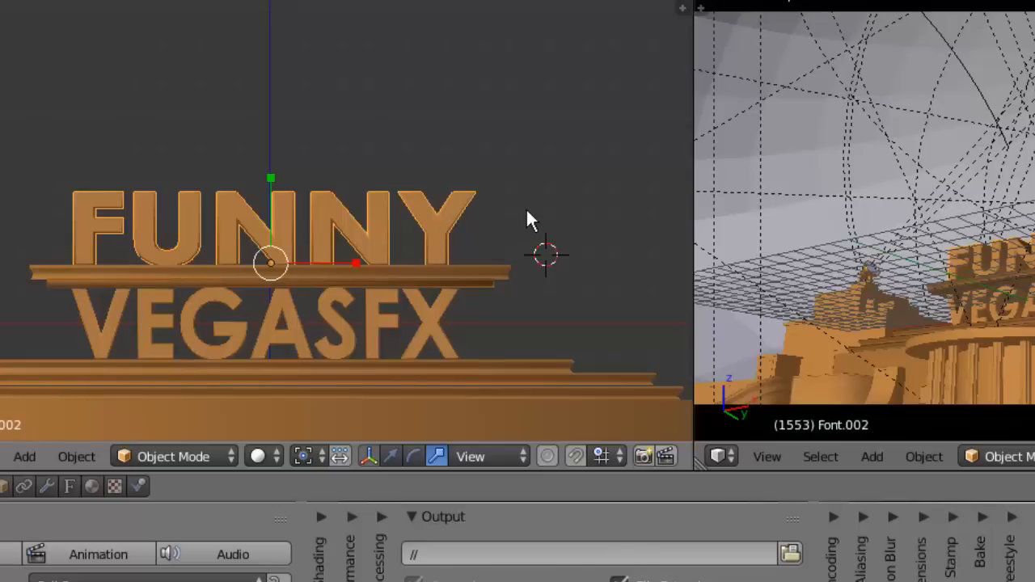
key(Tab)
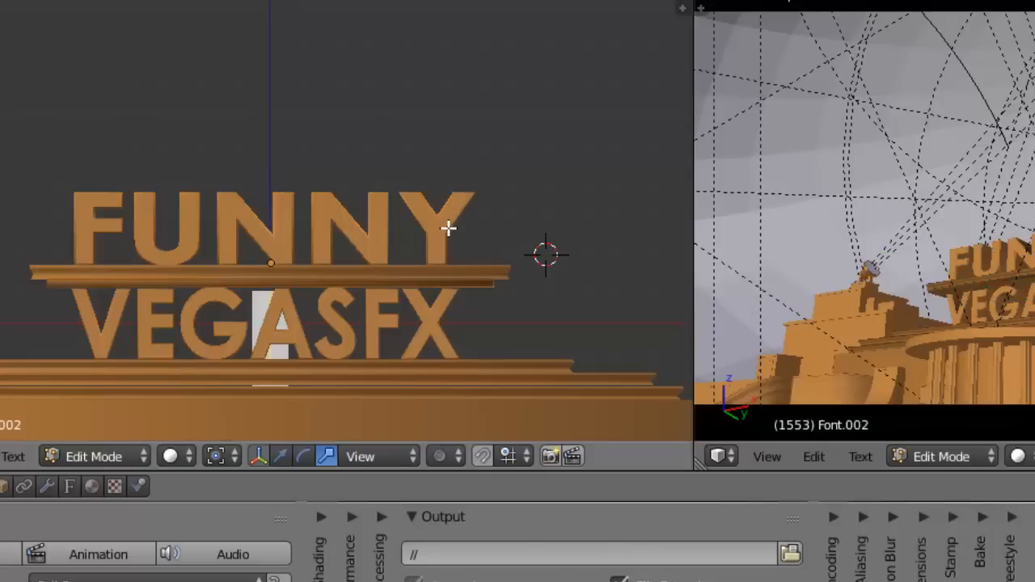
key(Tab)
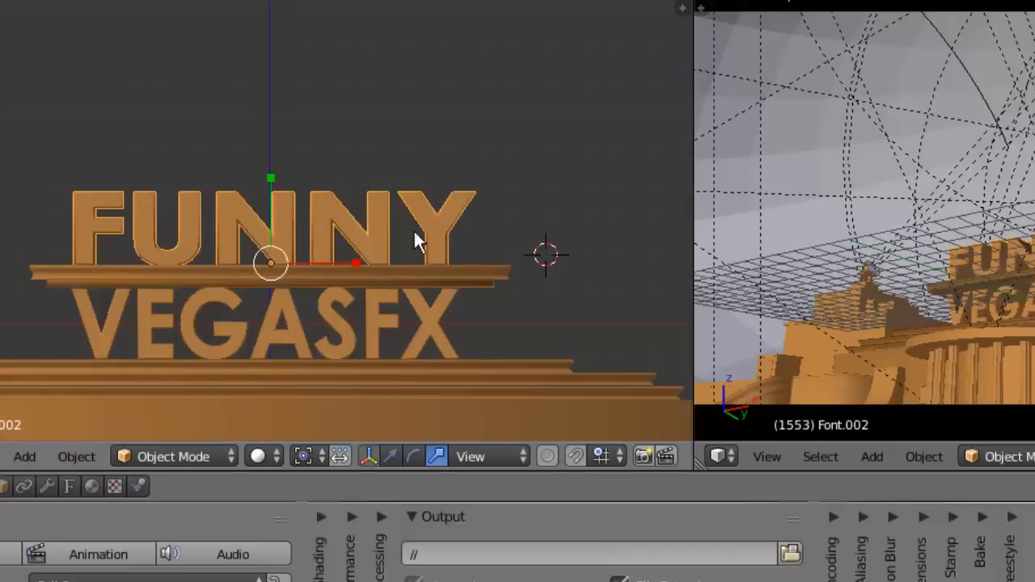
key(Tab)
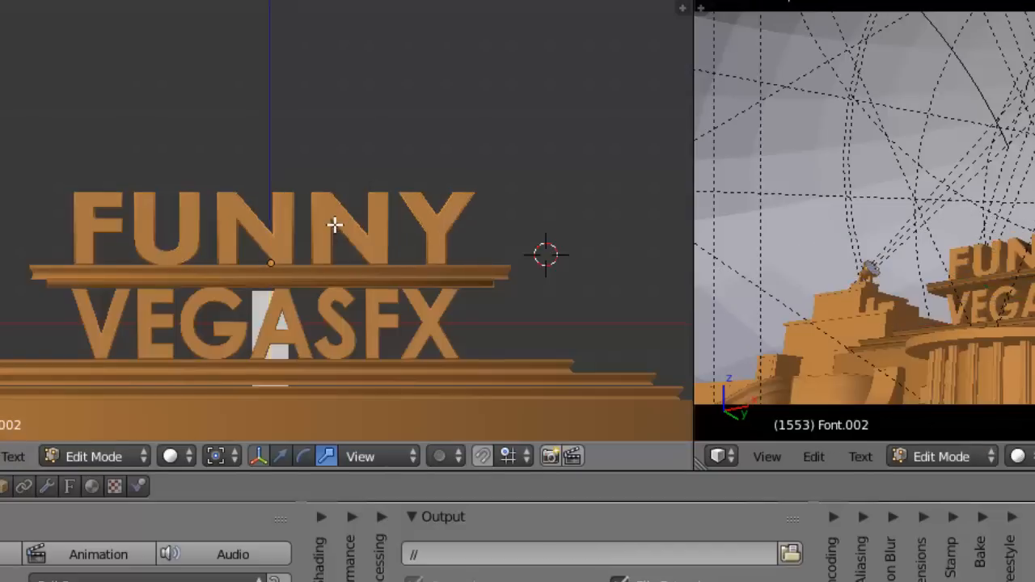
key(BackSpace)
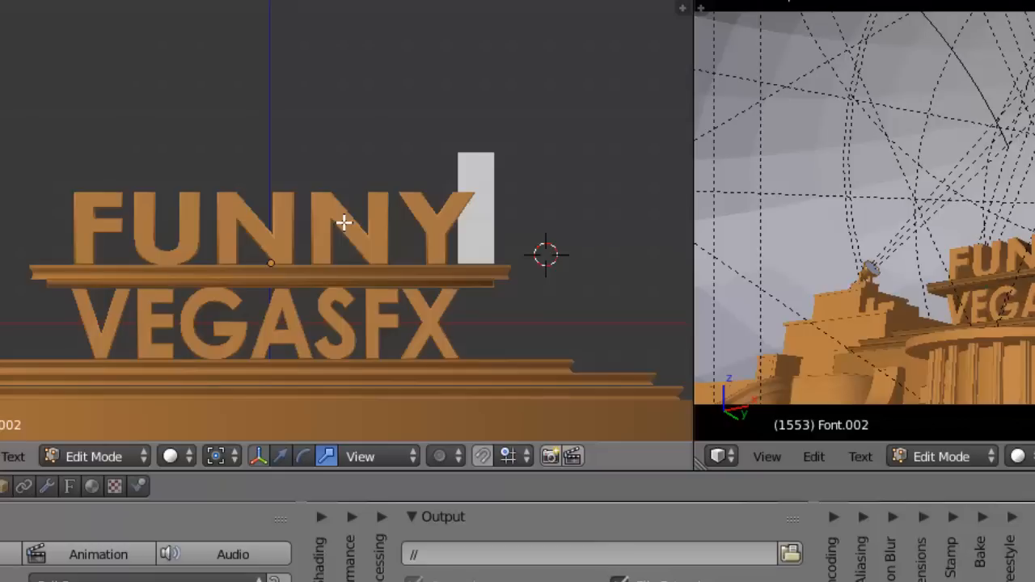
key(BackSpace)
key(BackSpace)
key(BackSpace)
key(BackSpace)
key(BackSpace)
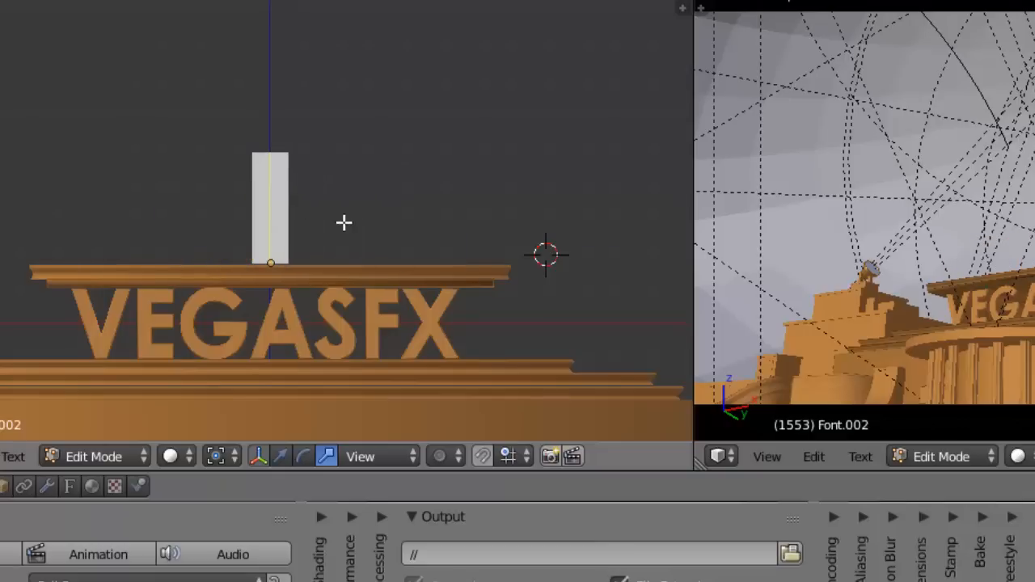
text(RENATO)
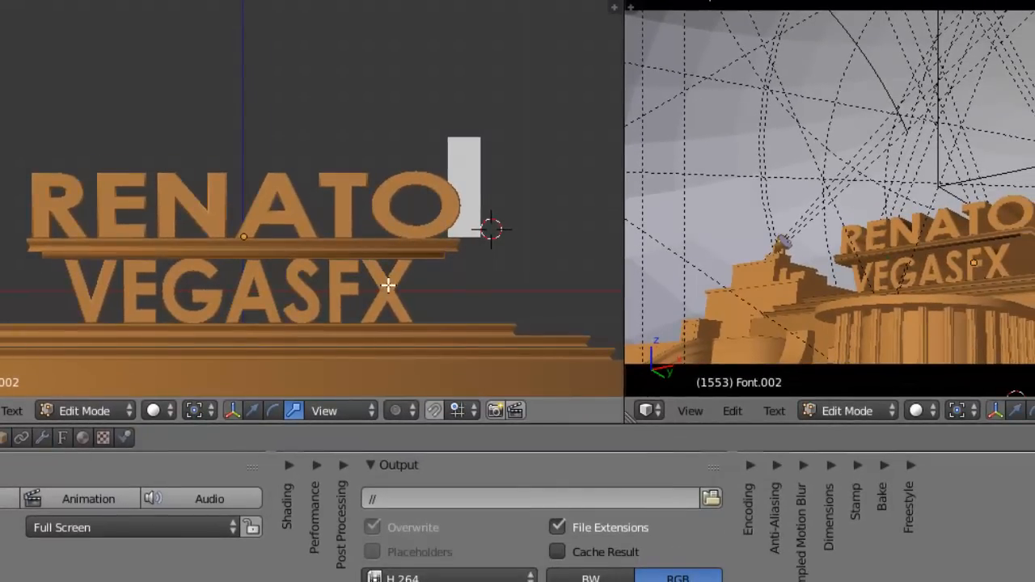
key(Tab)
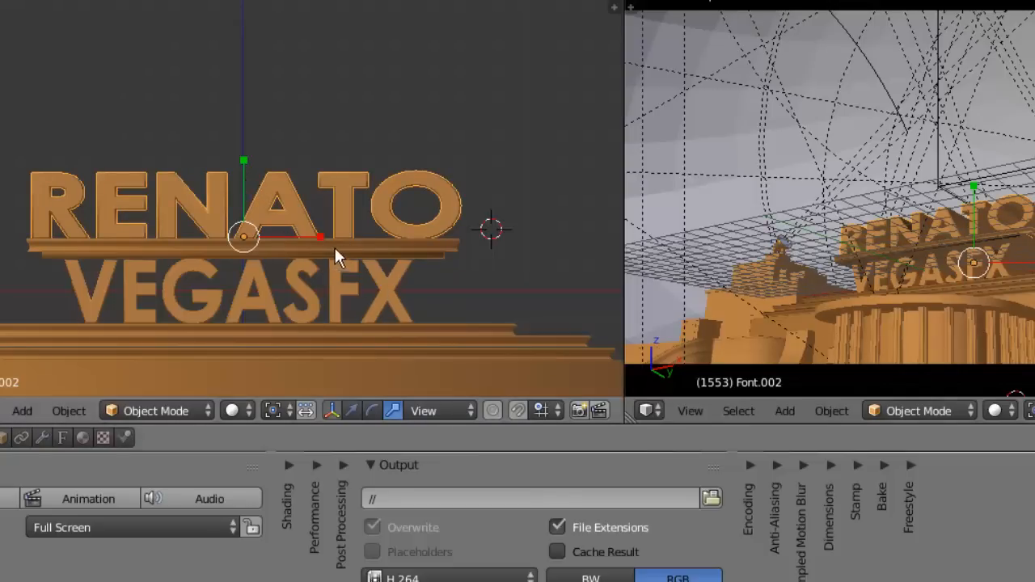
- Scale the upper sign text along X and Z so that it fits within the width of the ledge beneath it
key(s)
key(x)
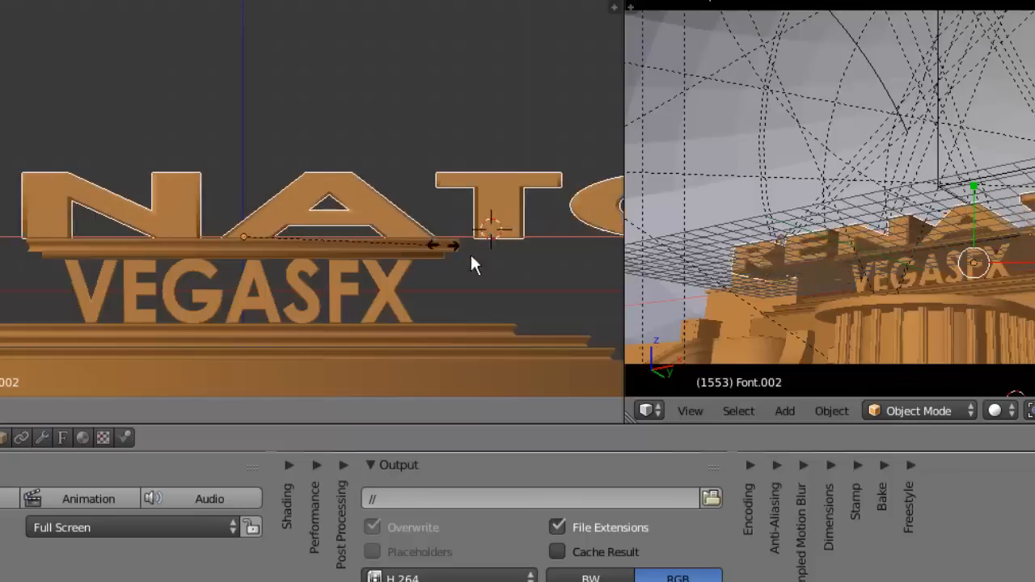
click(335, 252)
key(s)
key(z)
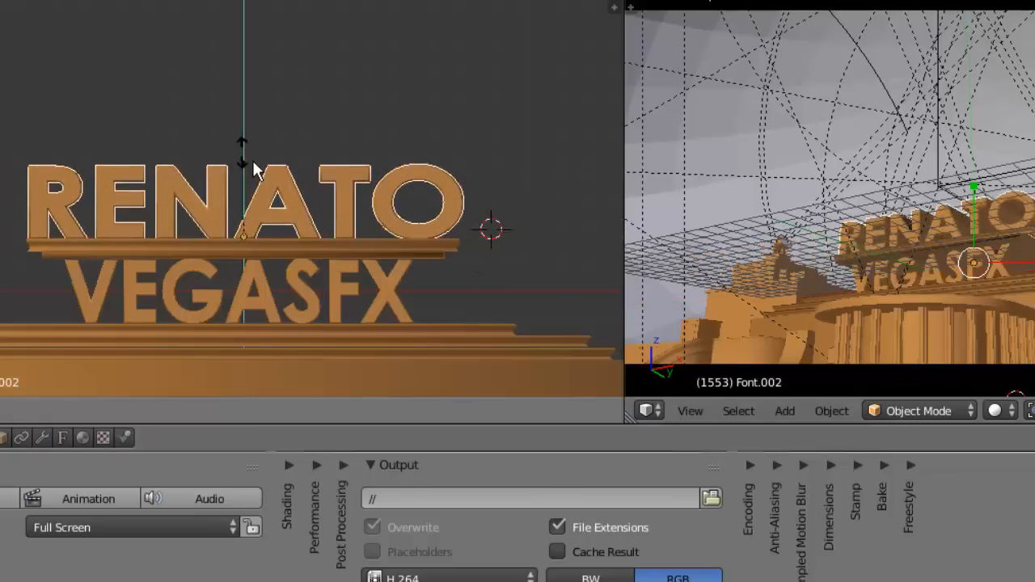
click(309, 194)
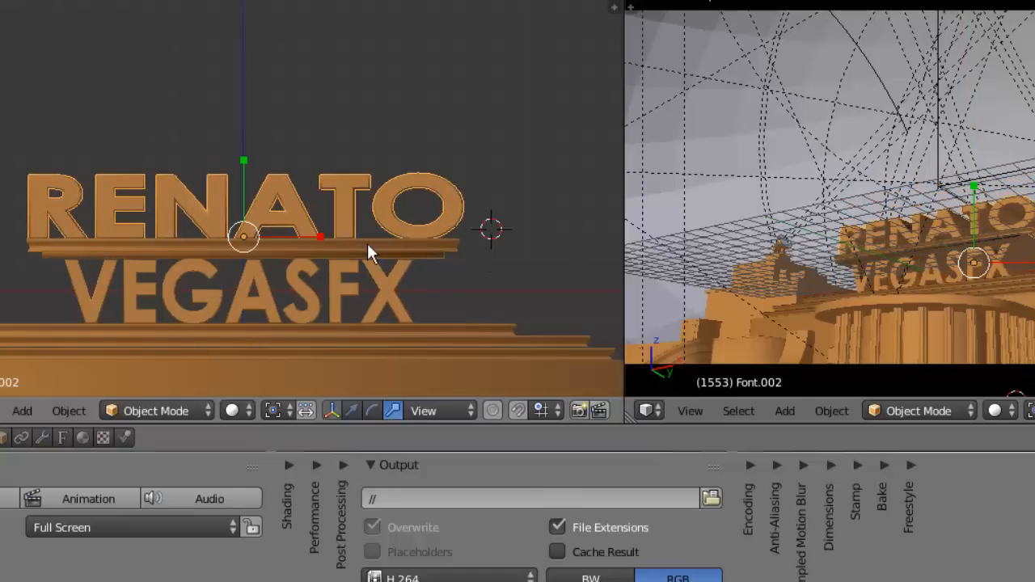
drag(324, 237, 312, 236)
drag(243, 158, 257, 187)
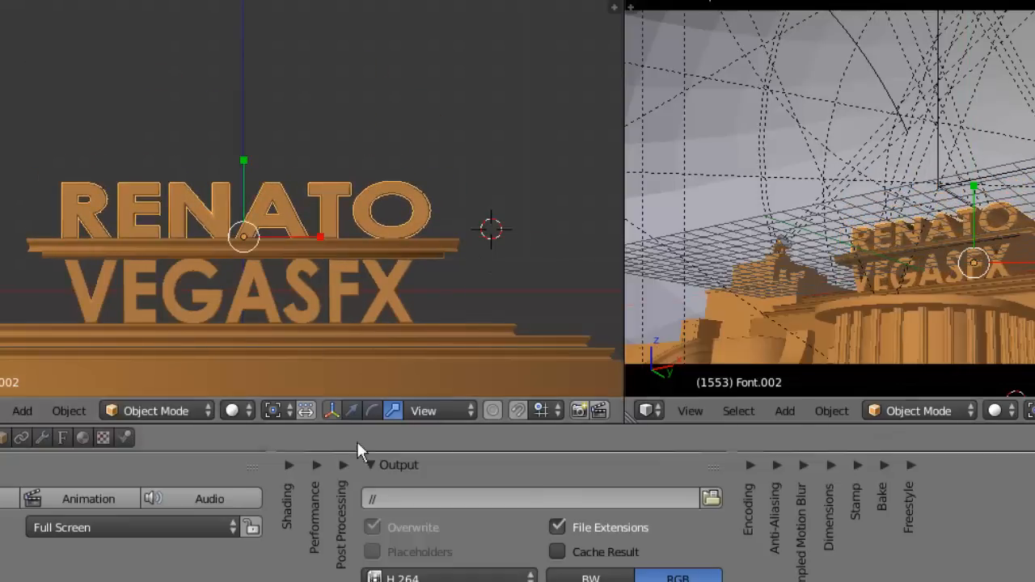
- Replace the lower sign text VEGASFX with FUNNY VEGASFX
right_click(261, 311)
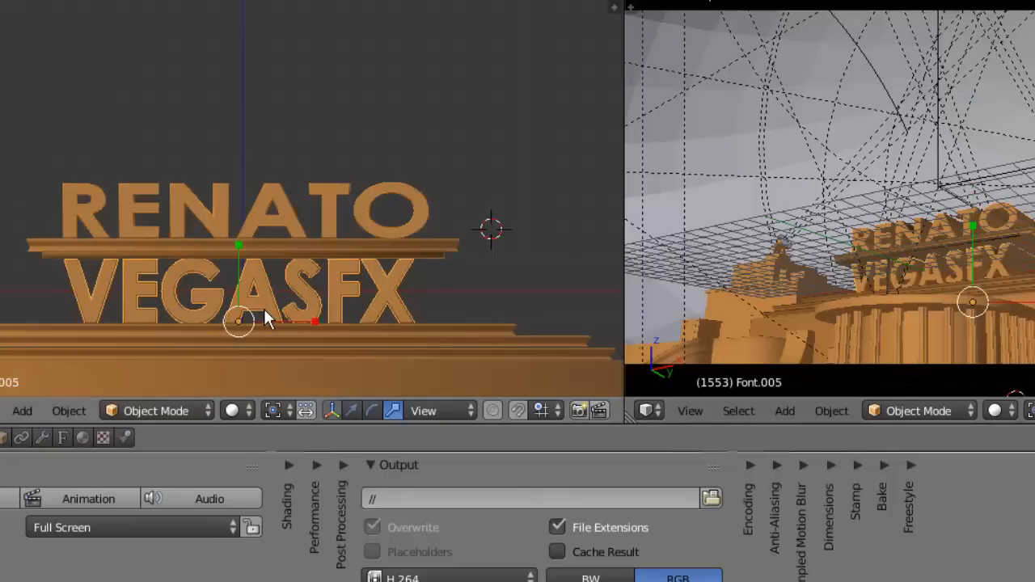
key(Tab)
key(BackSpace)
key(BackSpace)
key(BackSpace)
key(BackSpace)
key(BackSpace)
key(BackSpace)
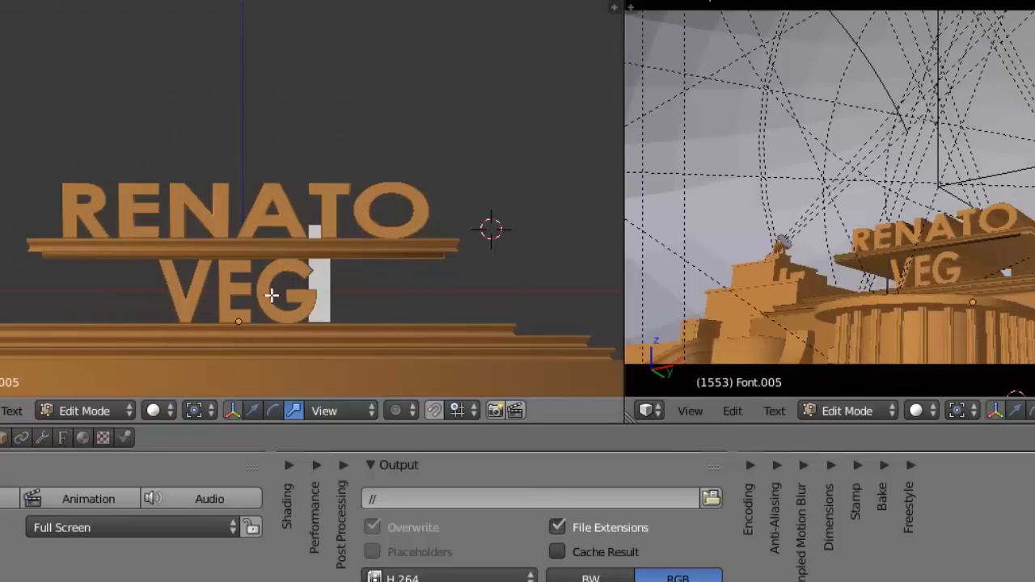
key(BackSpace)
text(FUNNY)
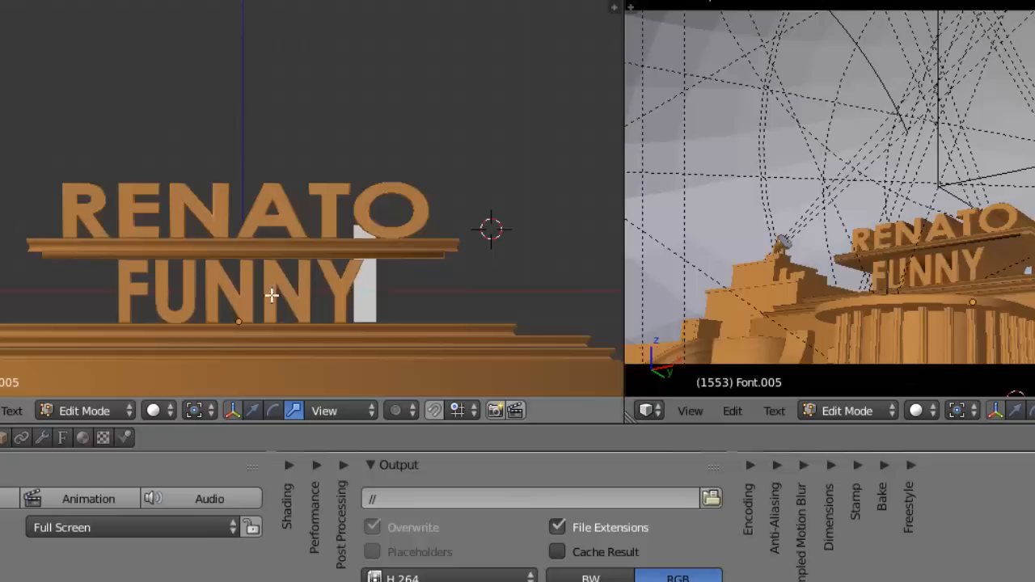
text( VEGASFX)
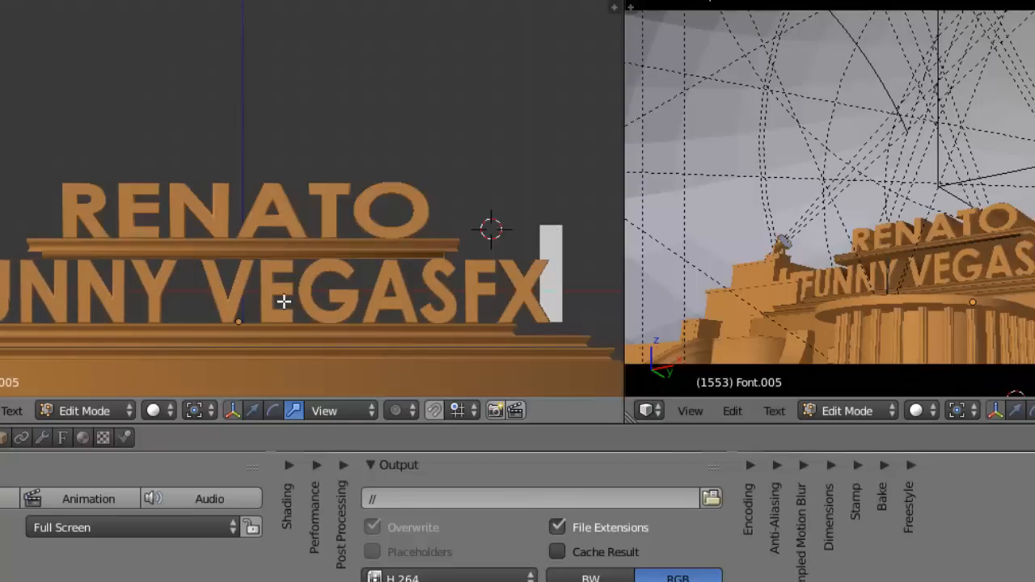
key(Tab)
- Narrow the FUNNY VEGASFX text along X to about the ledge's width and reduce its height
key(s)
key(x)
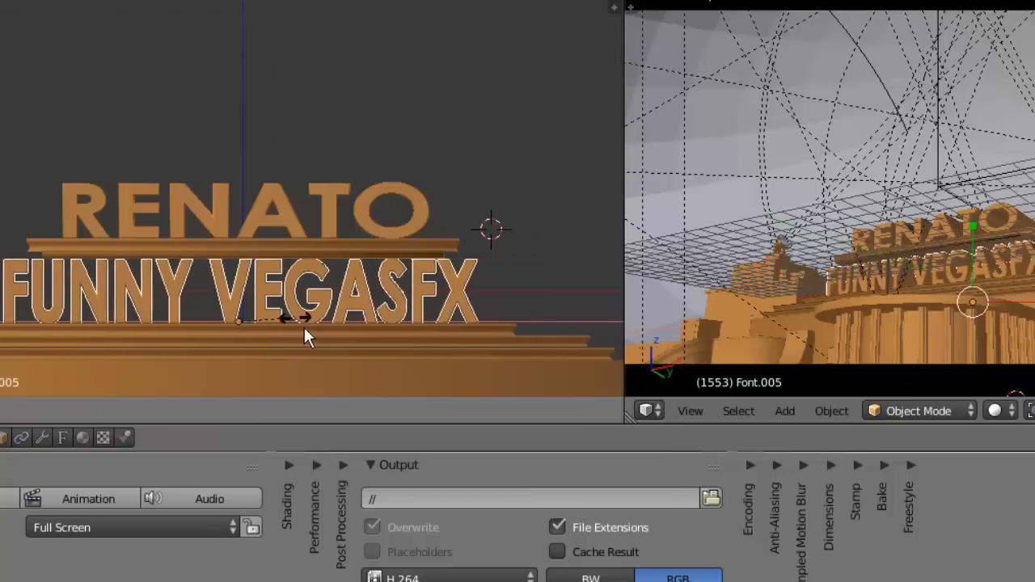
click(299, 324)
drag(248, 252, 254, 279)
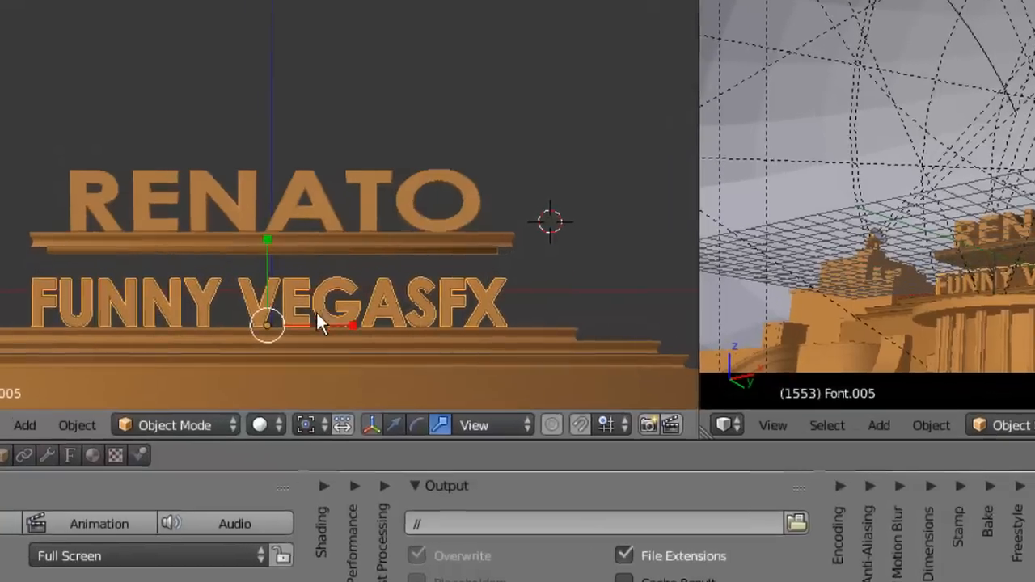
- Enlarge the FUNNY VEGASFX text along X and Z only, and raise it along Z toward the upper ledge
key(s)
key(shift+y)
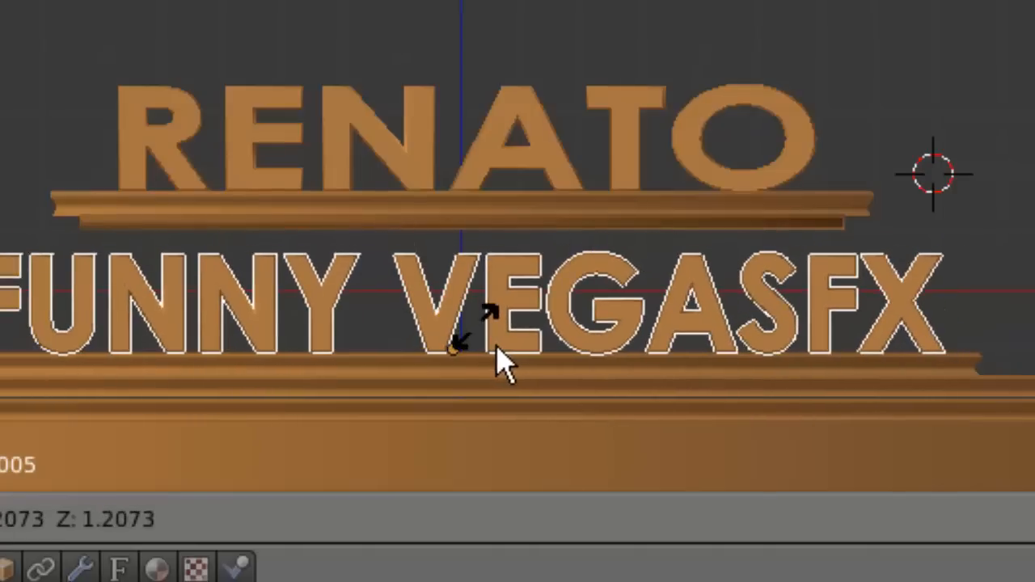
click(500, 364)
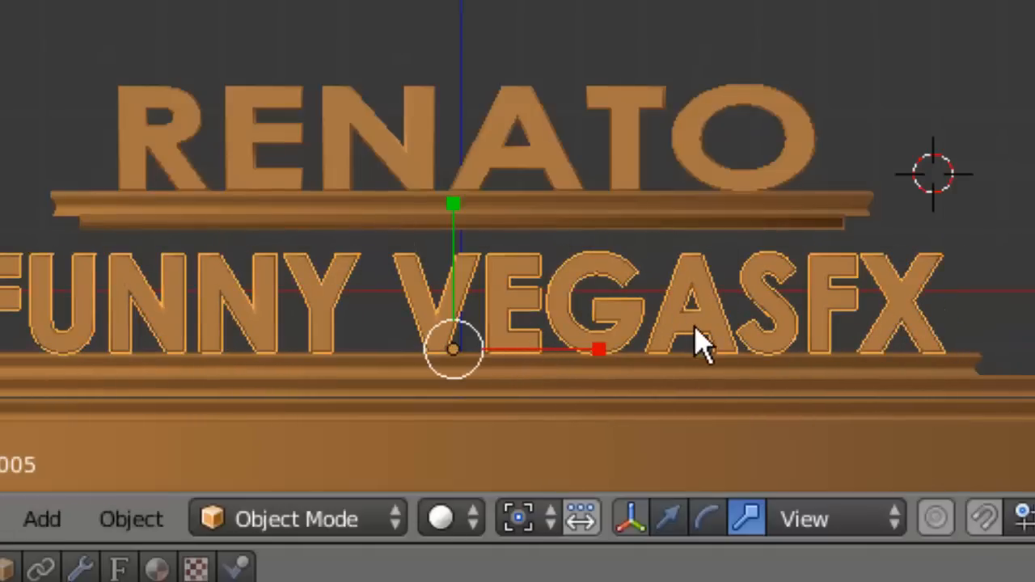
key(g)
key(z)
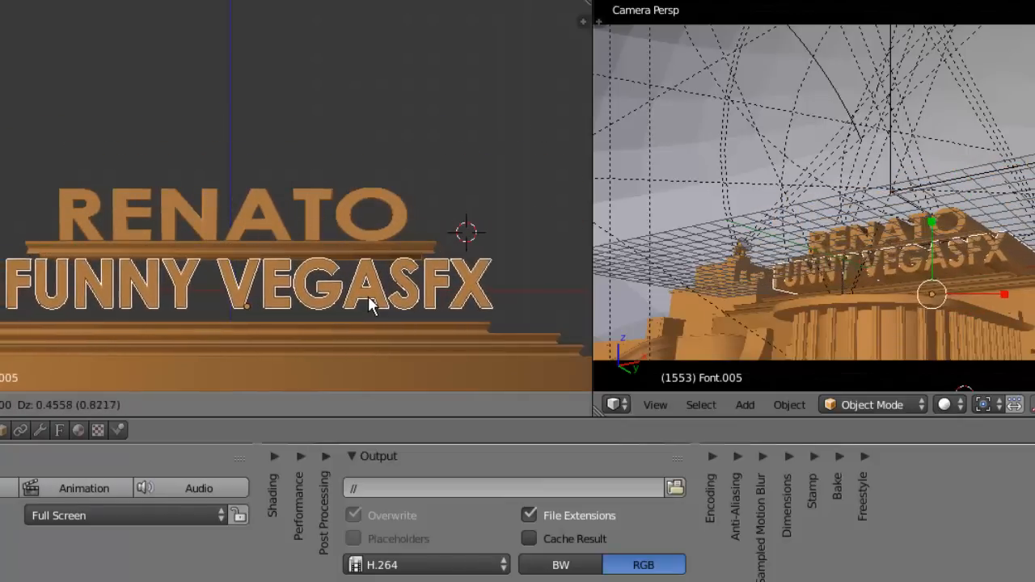
click(363, 309)
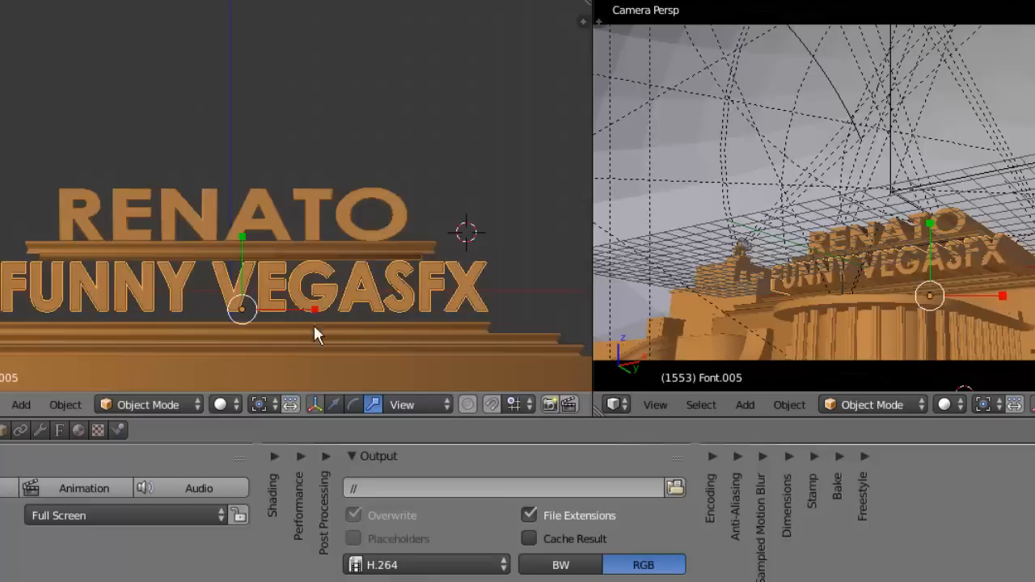
- Enlarge the FUNNY VEGASFX text further and lower it along Z to rest on the ledge beneath it
key(s)
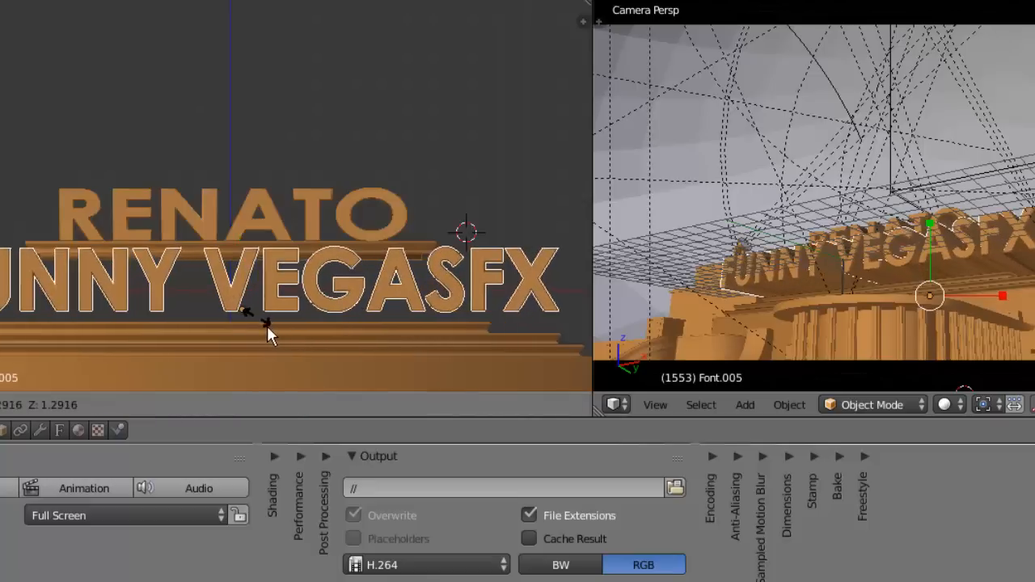
click(265, 326)
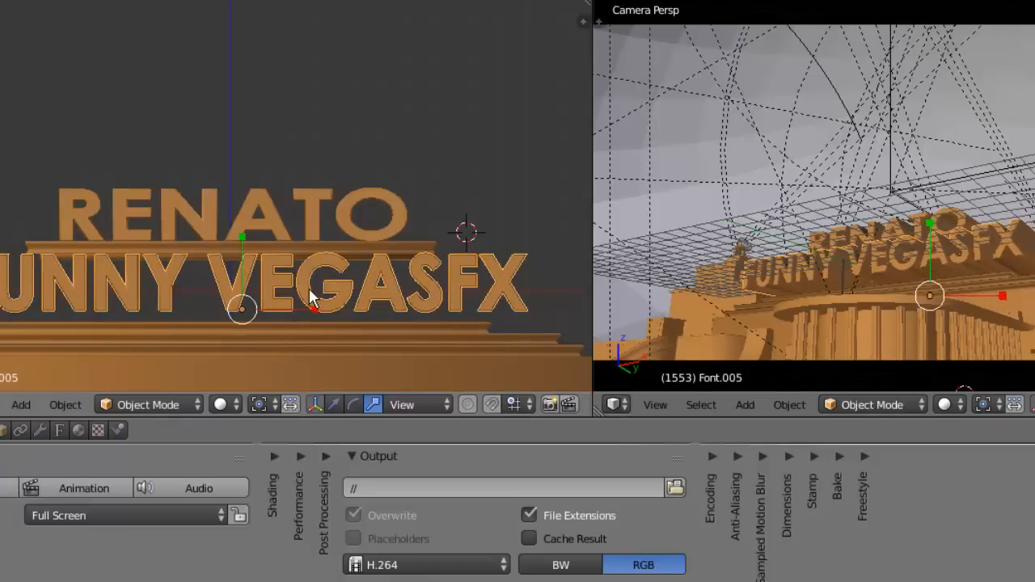
key(g)
key(z)
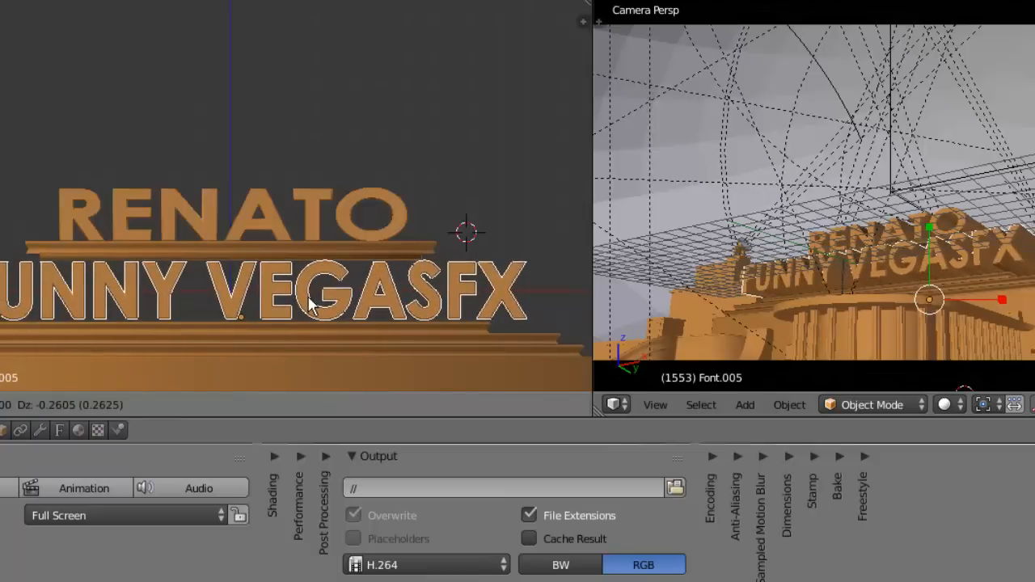
right_click(308, 304)
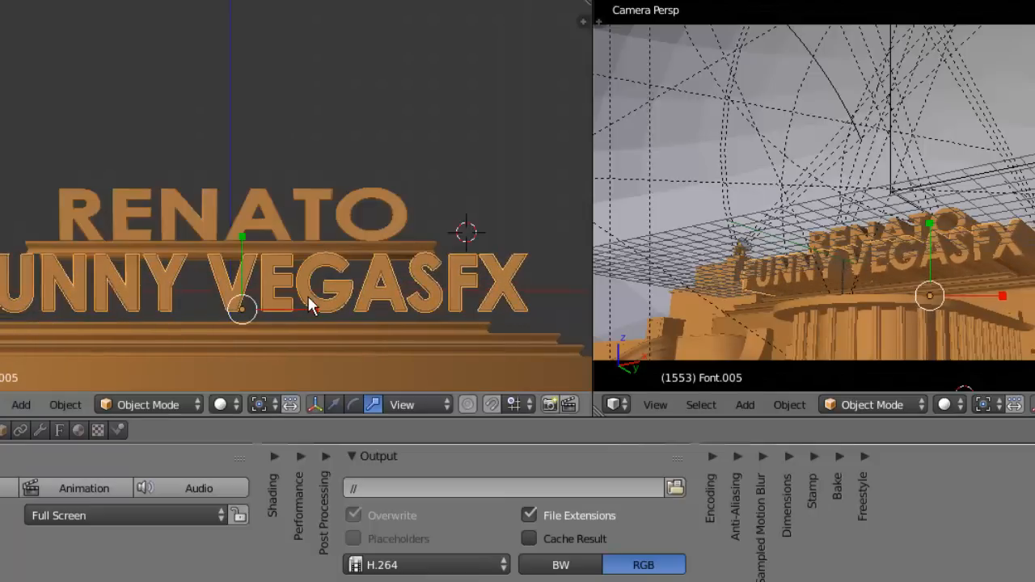
key(g)
key(z)
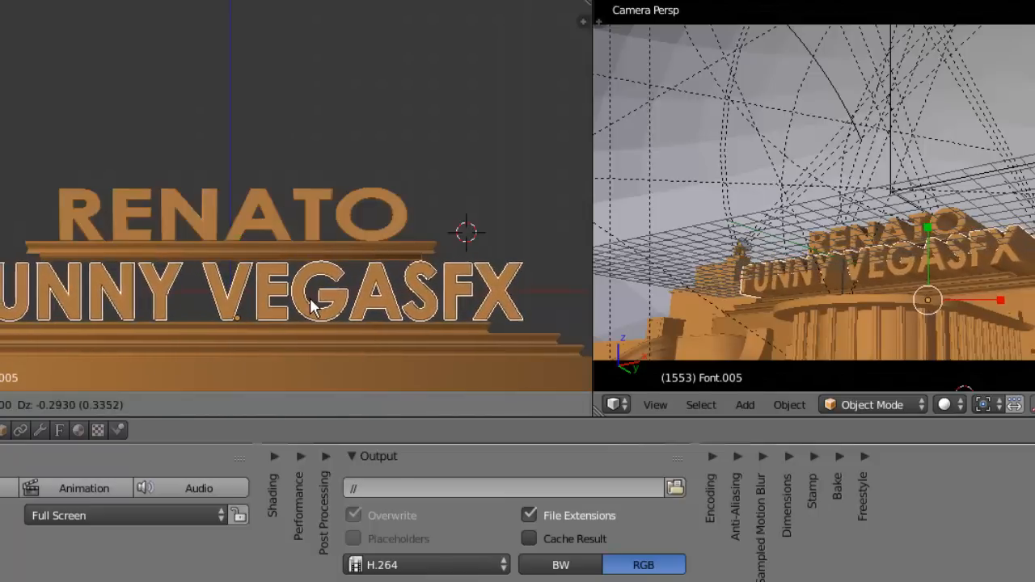
click(314, 305)
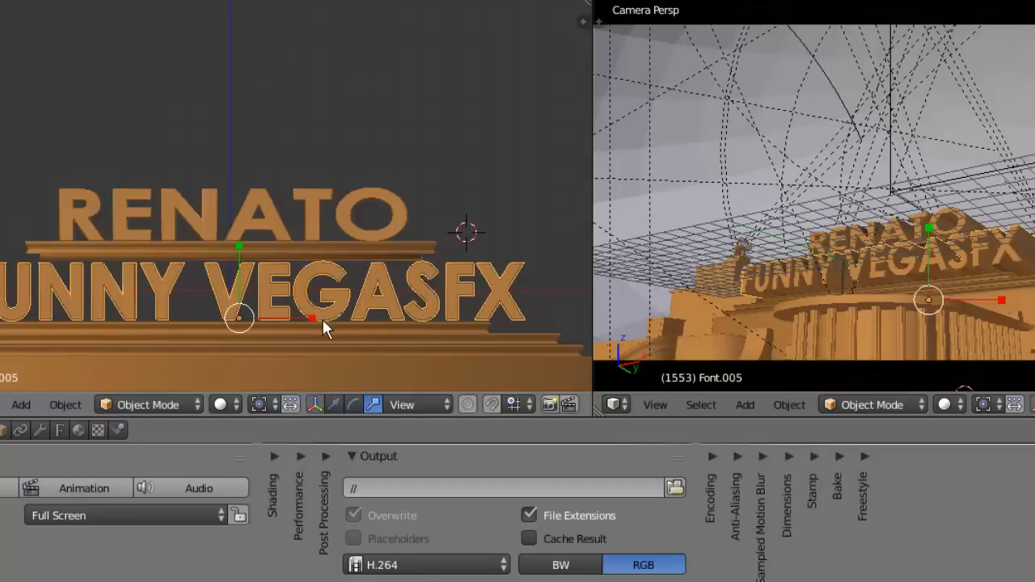
- Narrow the FUNNY VEGASFX text slightly along X and trim its height to fit below the upper ledge
key(s)
key(x)
click(318, 326)
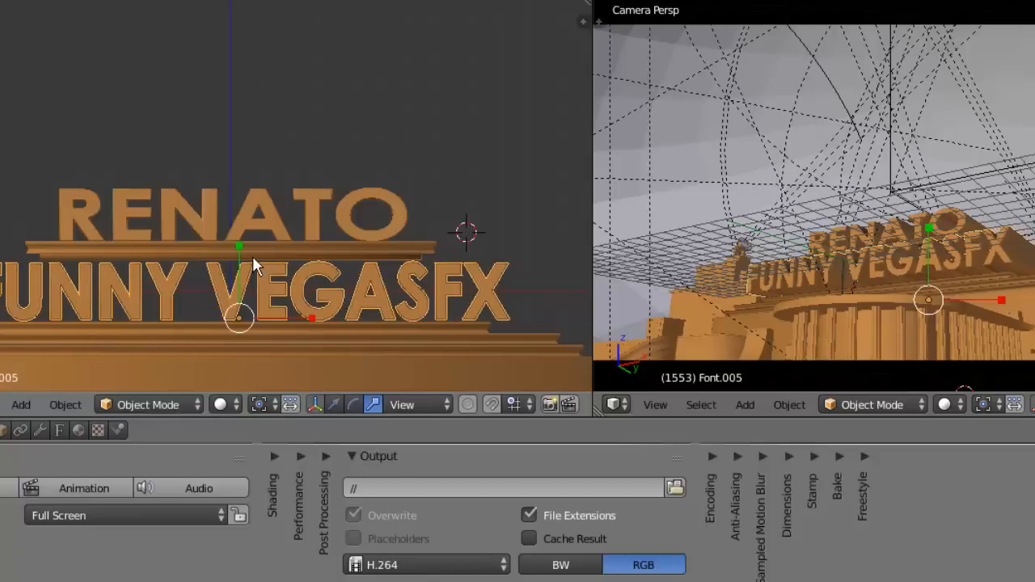
drag(240, 245, 239, 250)
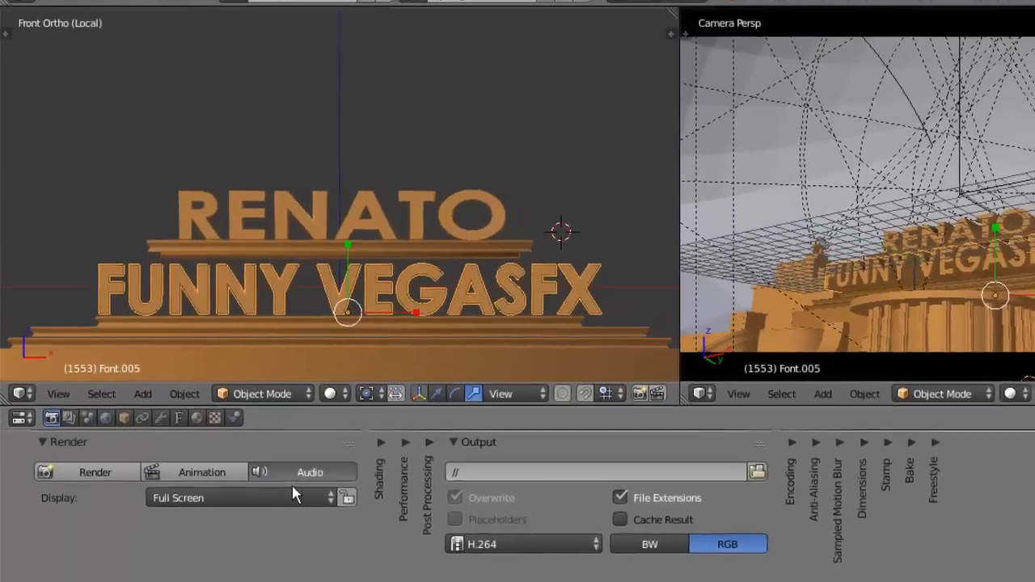
- Pick Twentieth Century Fox real.flac in the 20thCenturyFox folder as the audio mixdown file, and leave without exporting
click(311, 459)
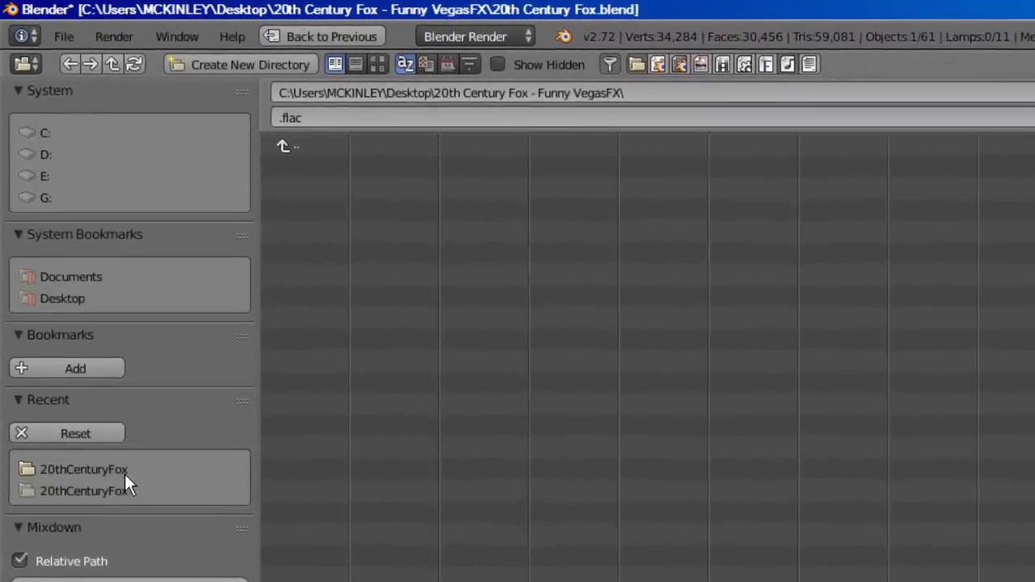
click(86, 531)
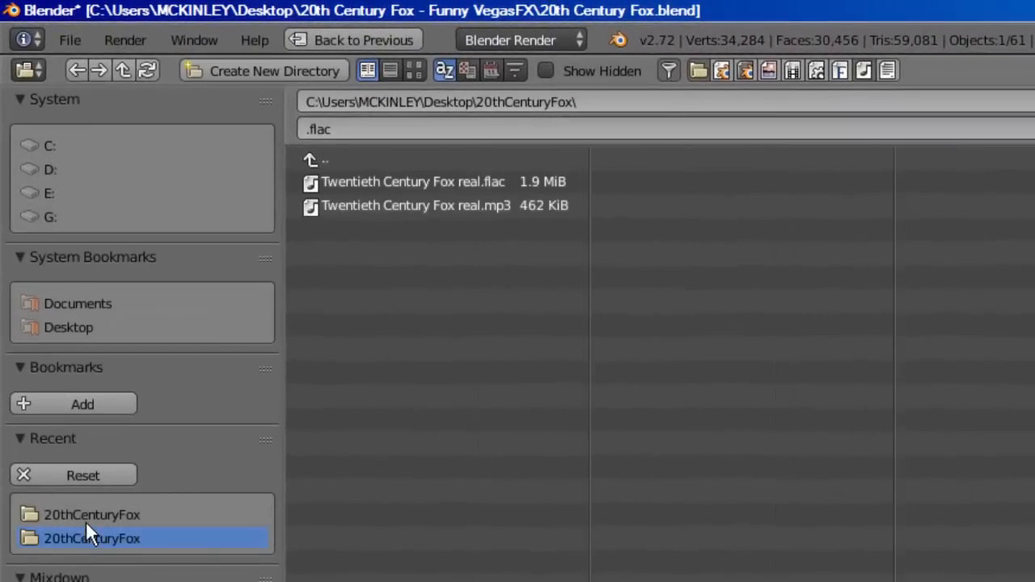
click(392, 191)
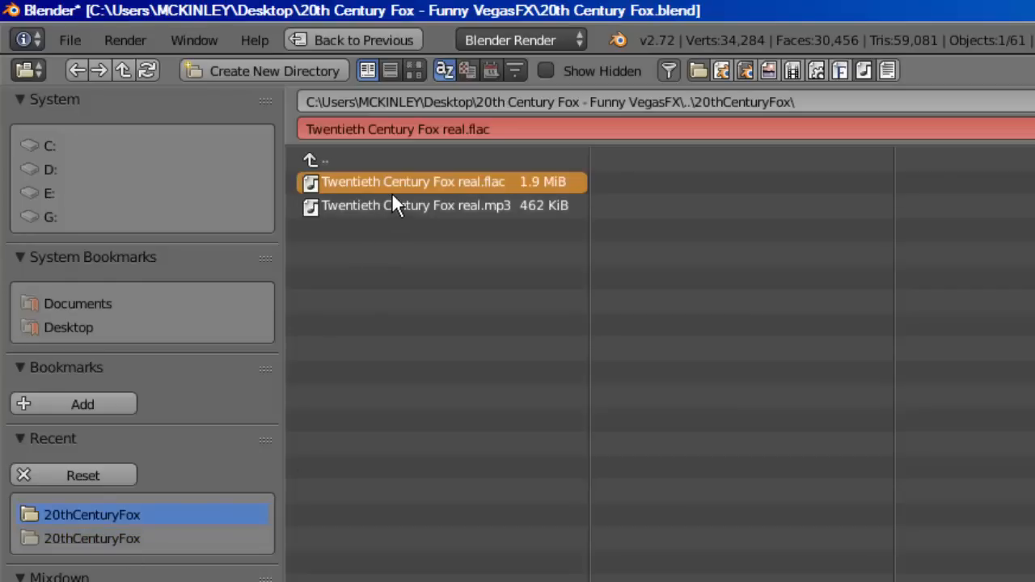
click(399, 47)
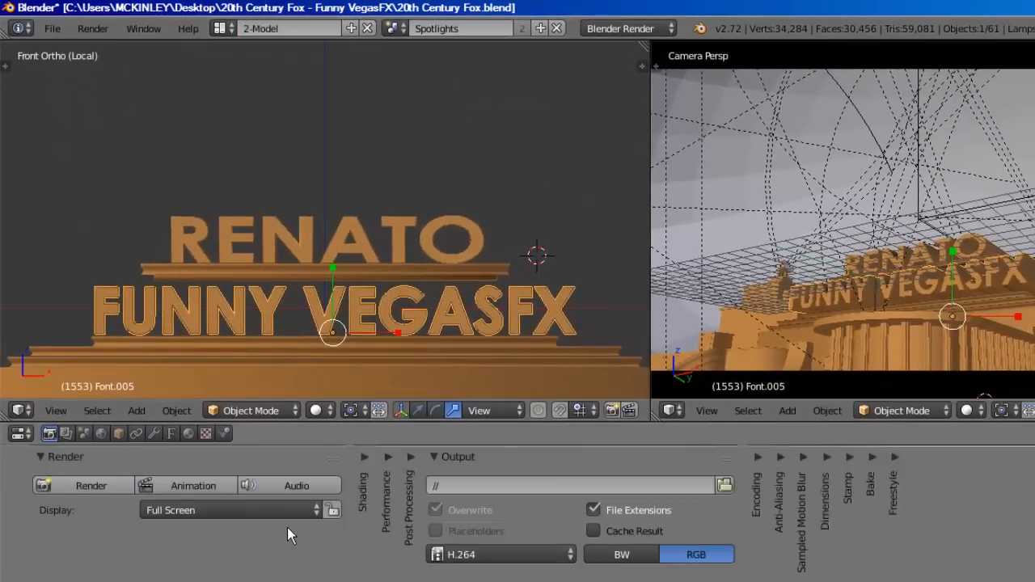
- Start rendering the animation and open the Windows Task Manager
click(204, 492)
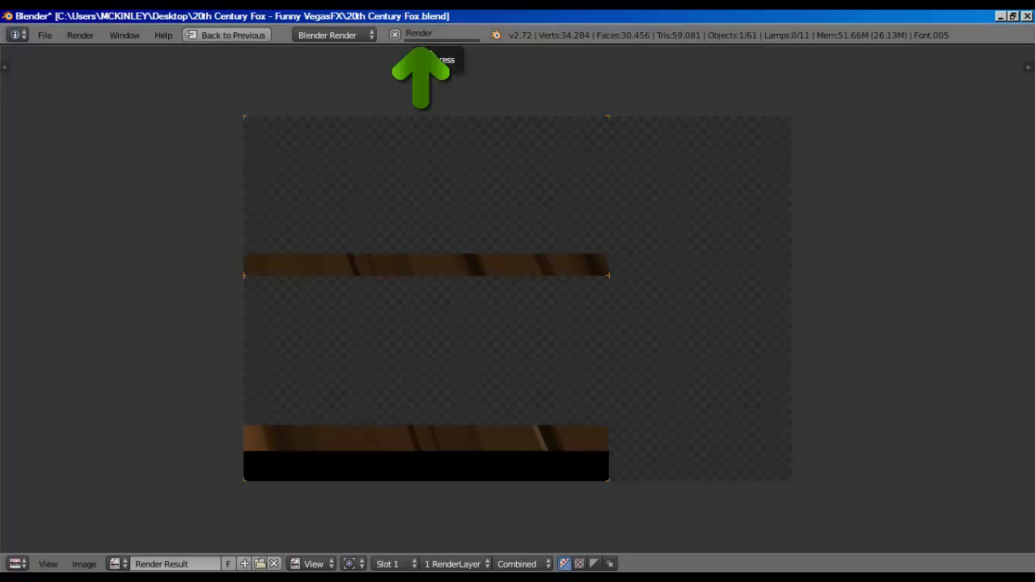
right_click(799, 562)
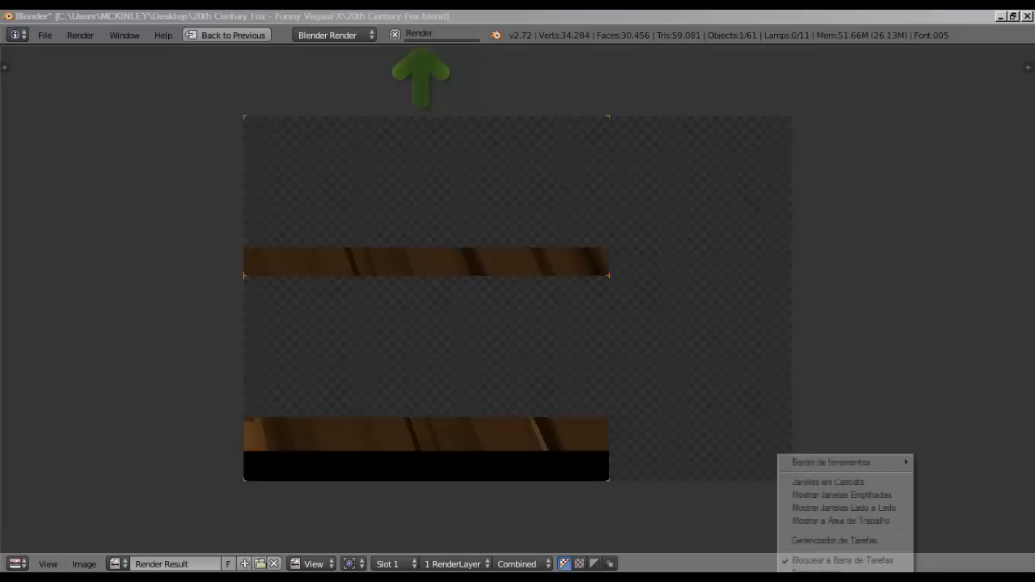
click(799, 542)
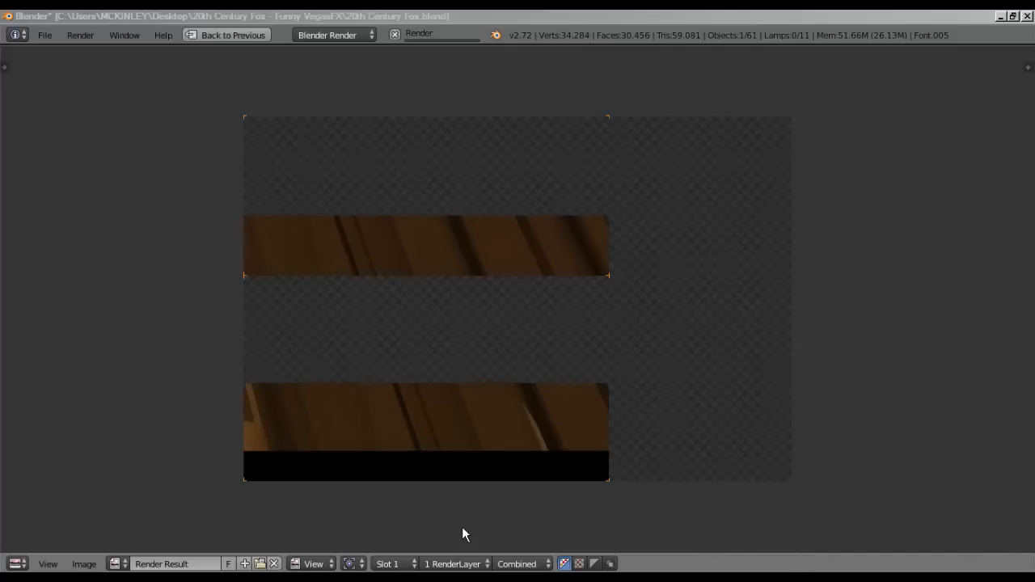
- Switch to the 20th Century Fox - Funny VegasFX folder, and check the running applications in the Windows Task Manager before minimizing it
click(1027, 18)
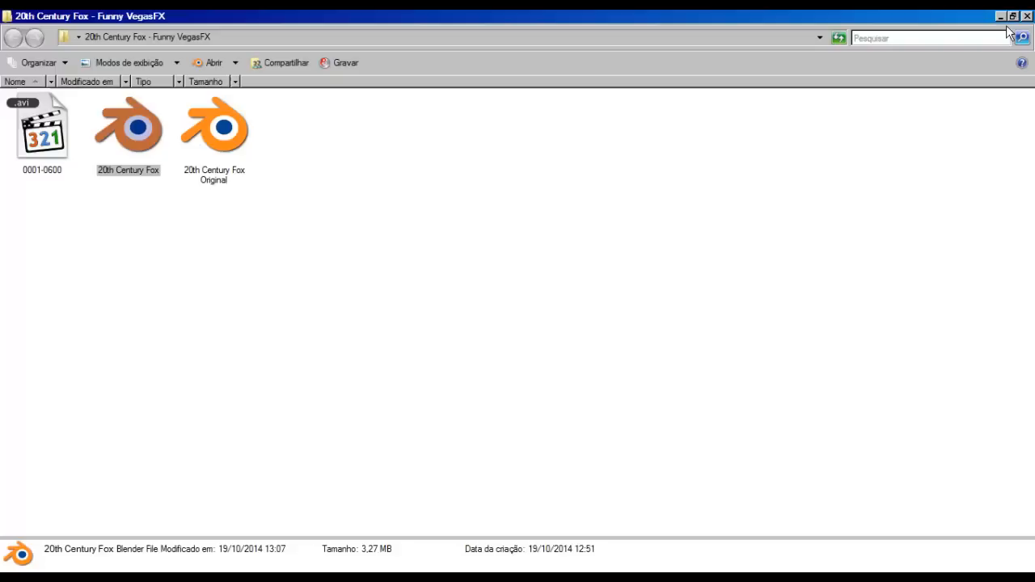
click(516, 303)
right_click(662, 574)
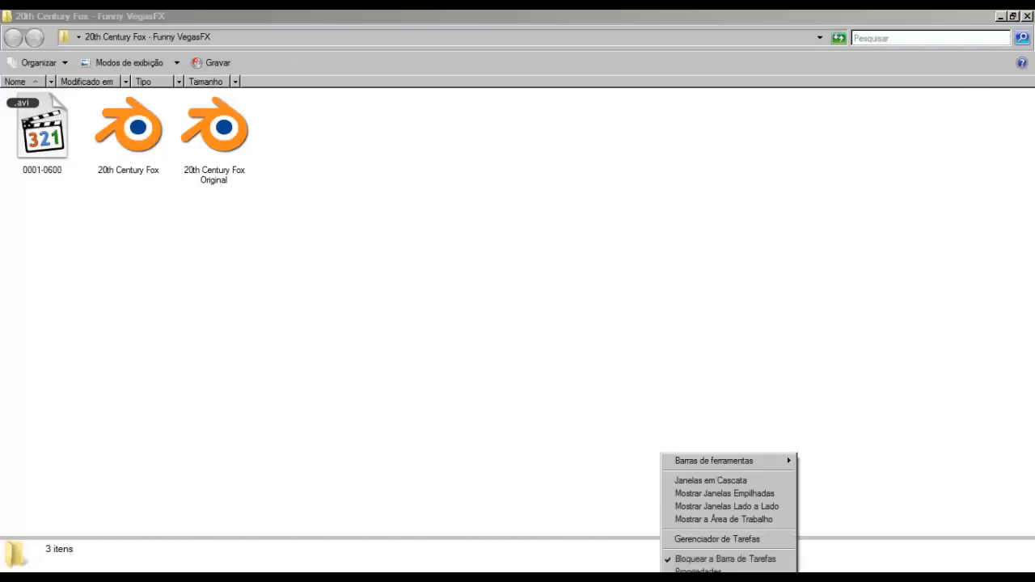
click(703, 539)
click(344, 2)
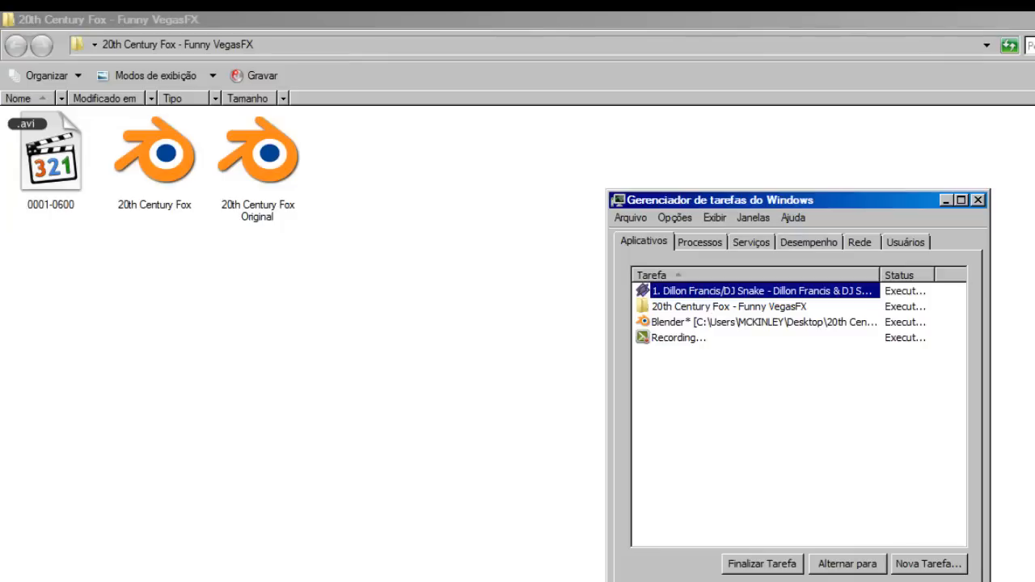
click(946, 200)
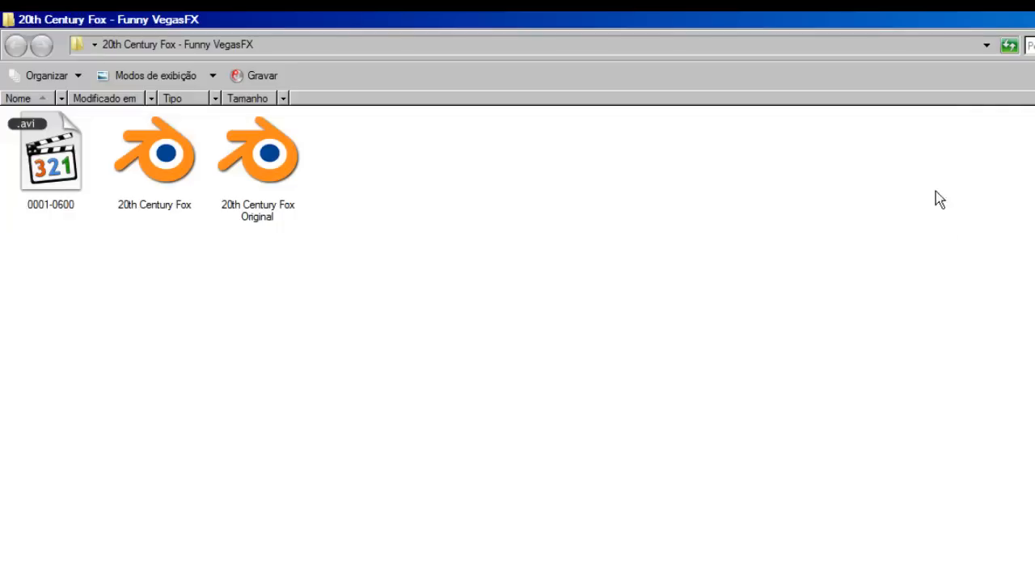
click(240, 181)
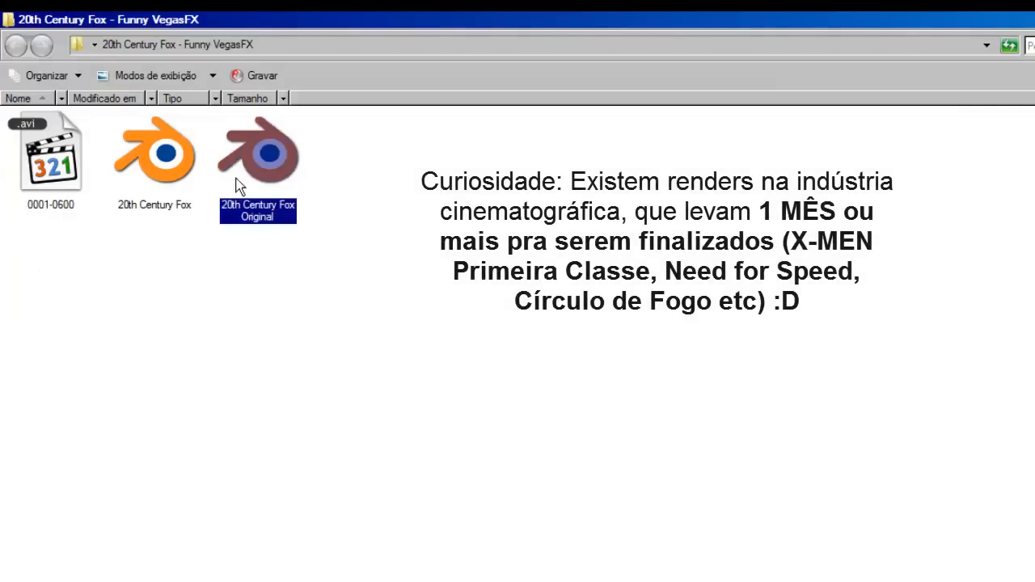
click(334, 193)
drag(377, 274, 274, 114)
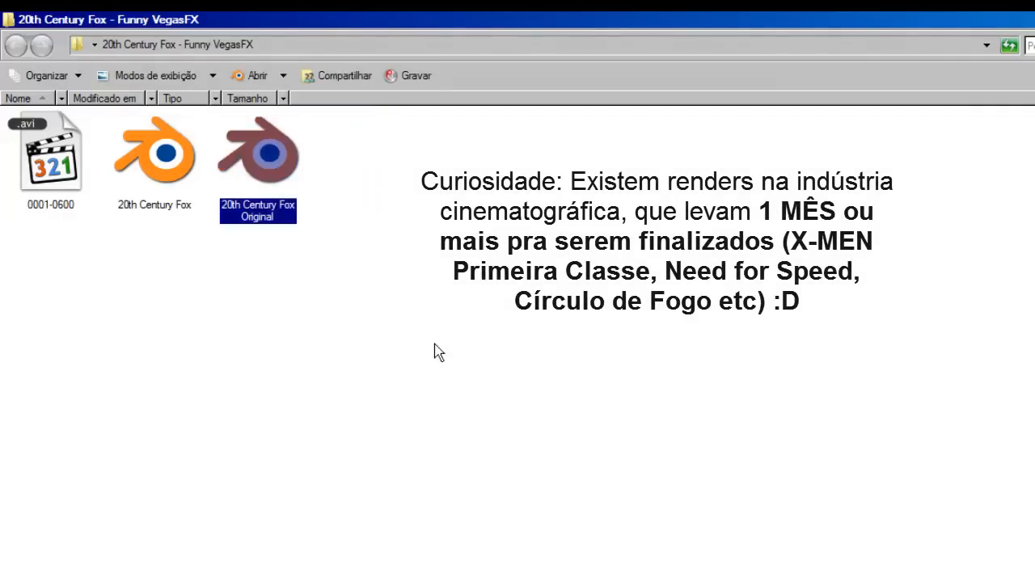
click(329, 277)
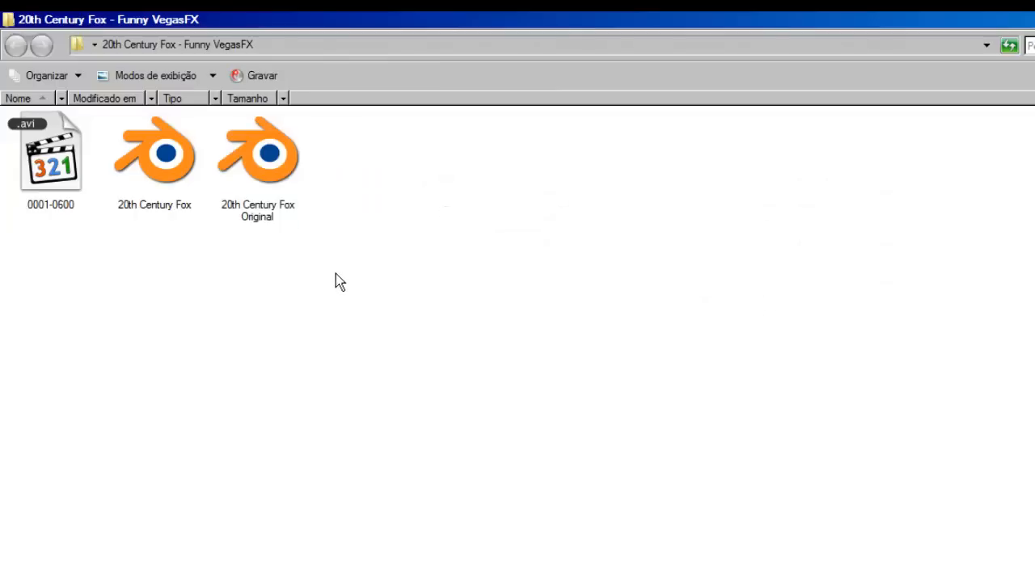